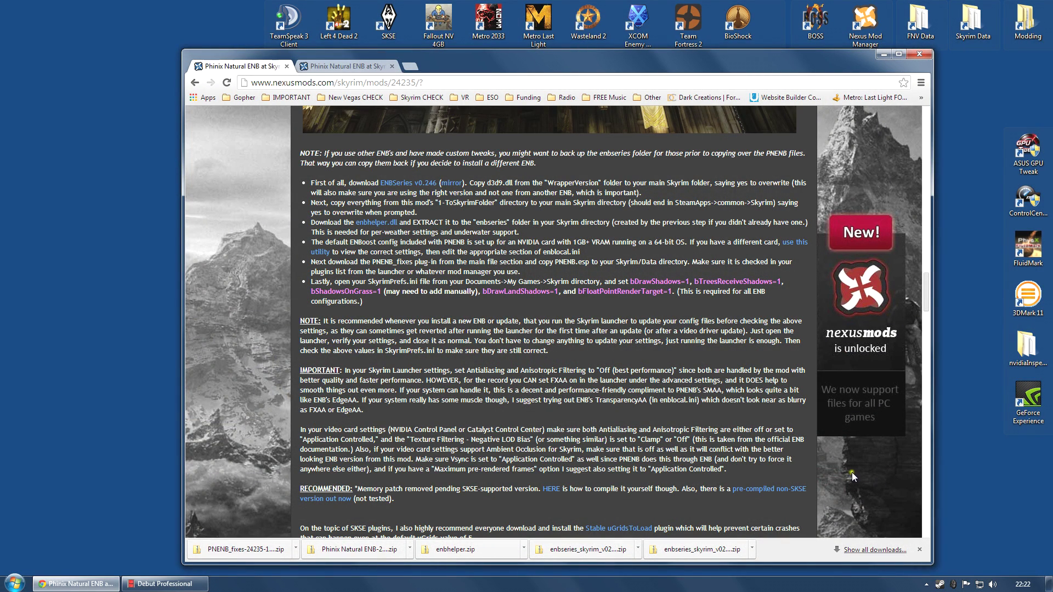
Step: Check the mod's files list, then open the ENBSeries v0.246 link in a new tab and close its 404 page
click(362, 67)
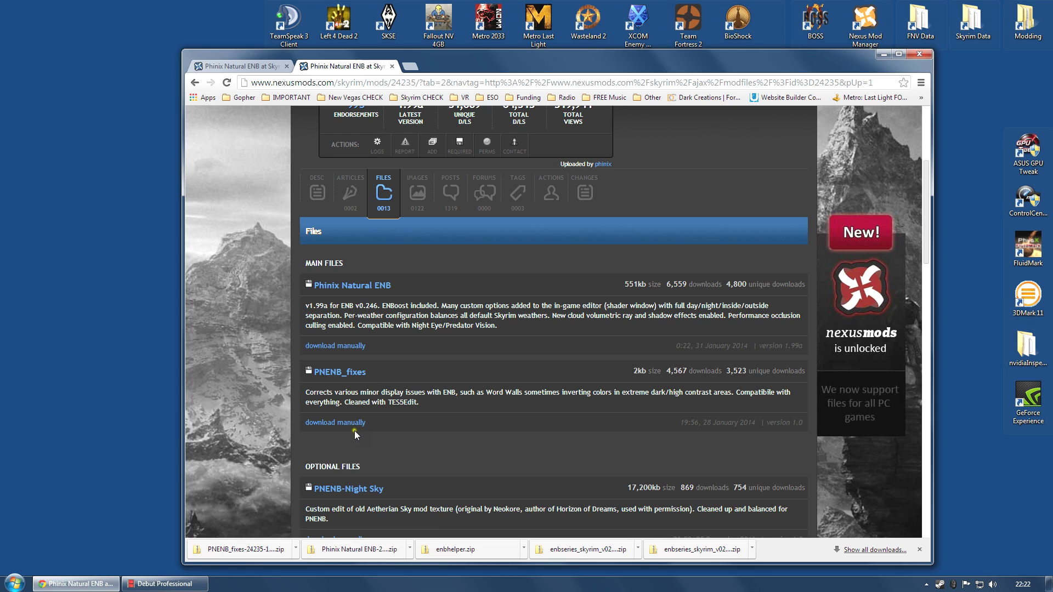
key(ctrl+Tab)
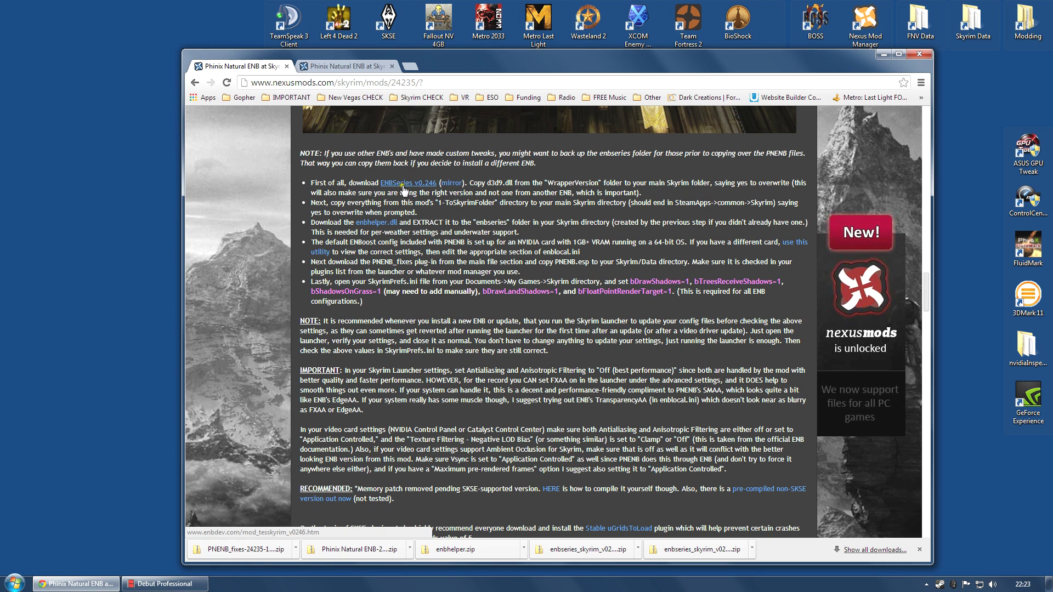
click(419, 187)
click(413, 188)
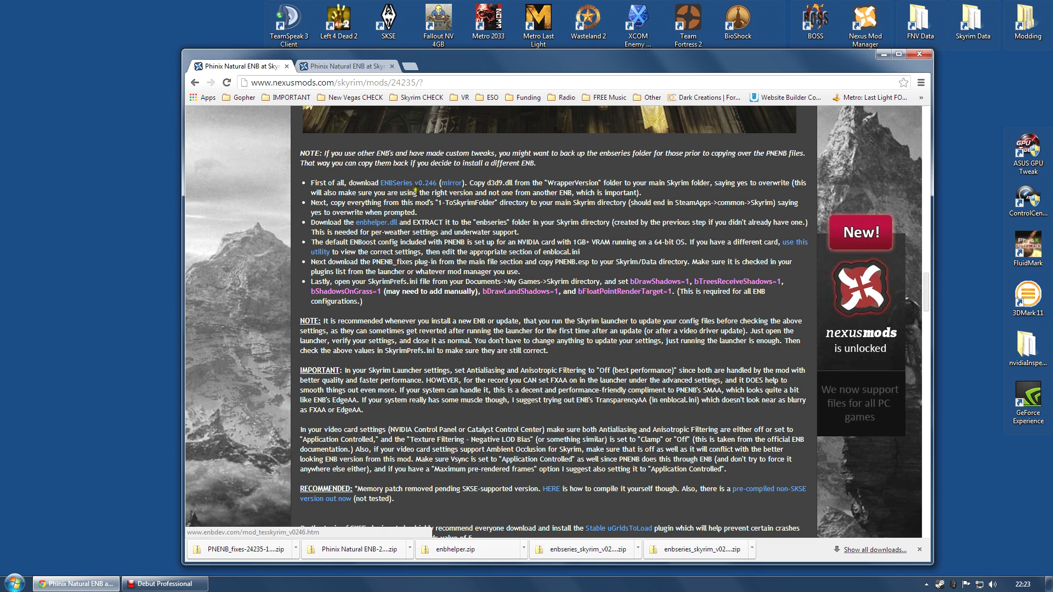
right_click(404, 187)
click(428, 194)
click(328, 70)
click(390, 66)
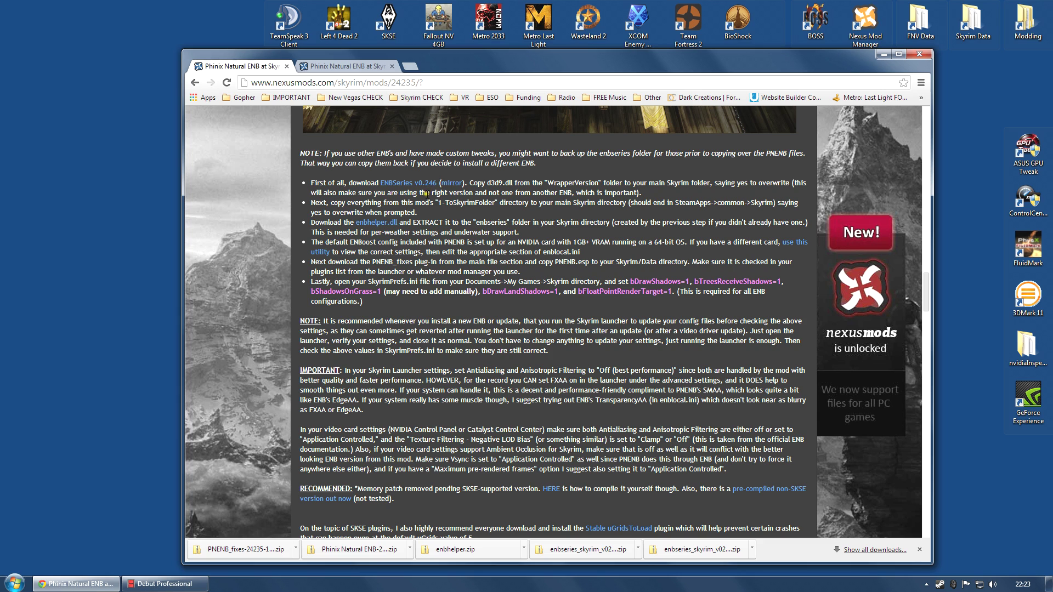
Step: Reopen the ENBSeries link and trim the broken 404 address down to enbdev.com
right_click(397, 183)
click(420, 188)
click(332, 66)
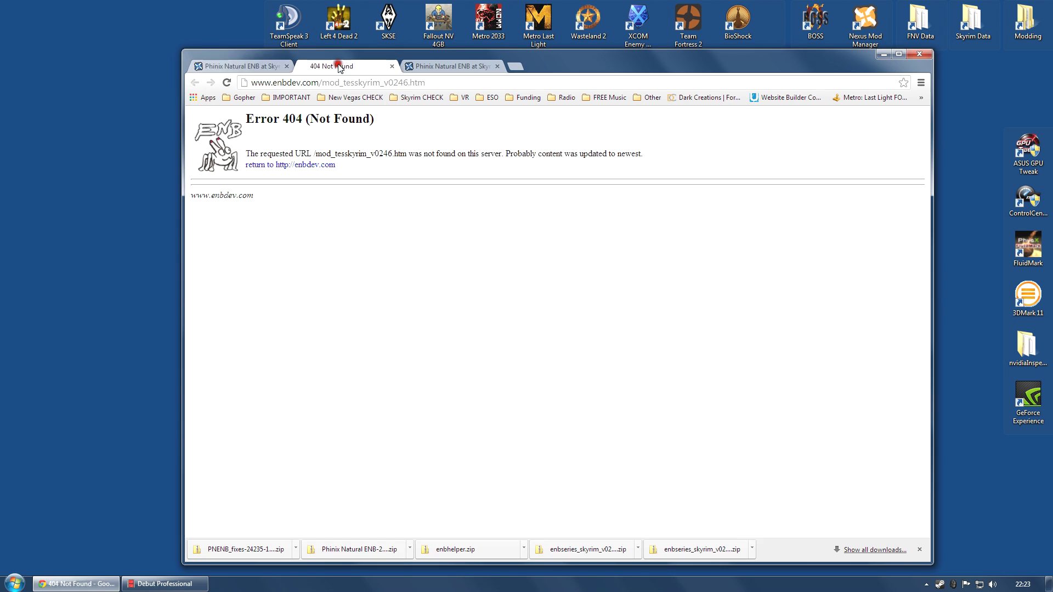
click(322, 83)
click(321, 82)
drag(321, 83, 465, 84)
key(BackSpace)
key(Return)
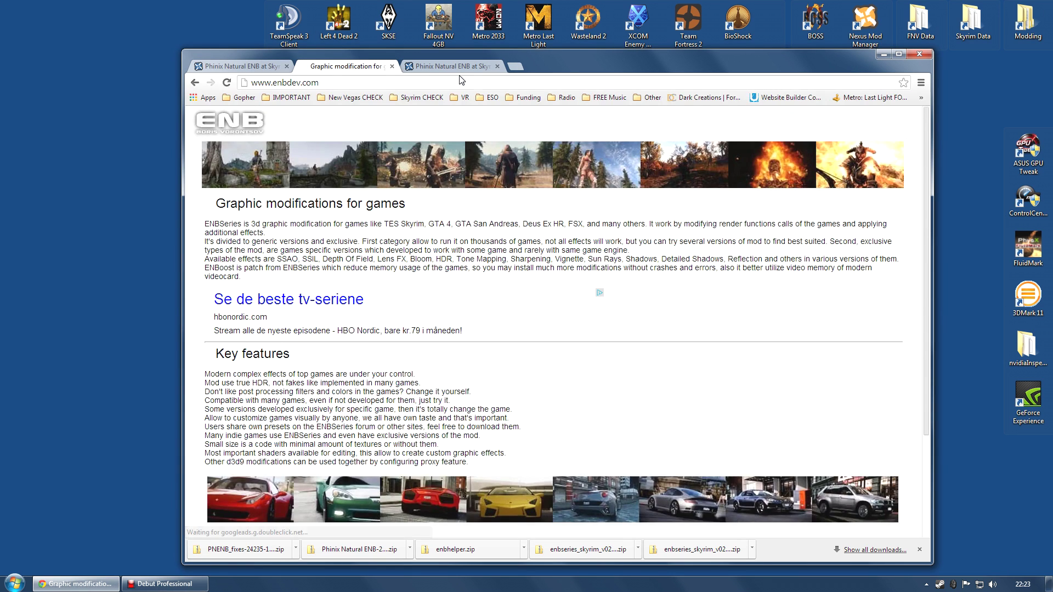
Step: Navigate enbdev.com through News and DOWNLOAD to the TES Skyrim ENBSeries versions list
scroll(543, 181, down, 3)
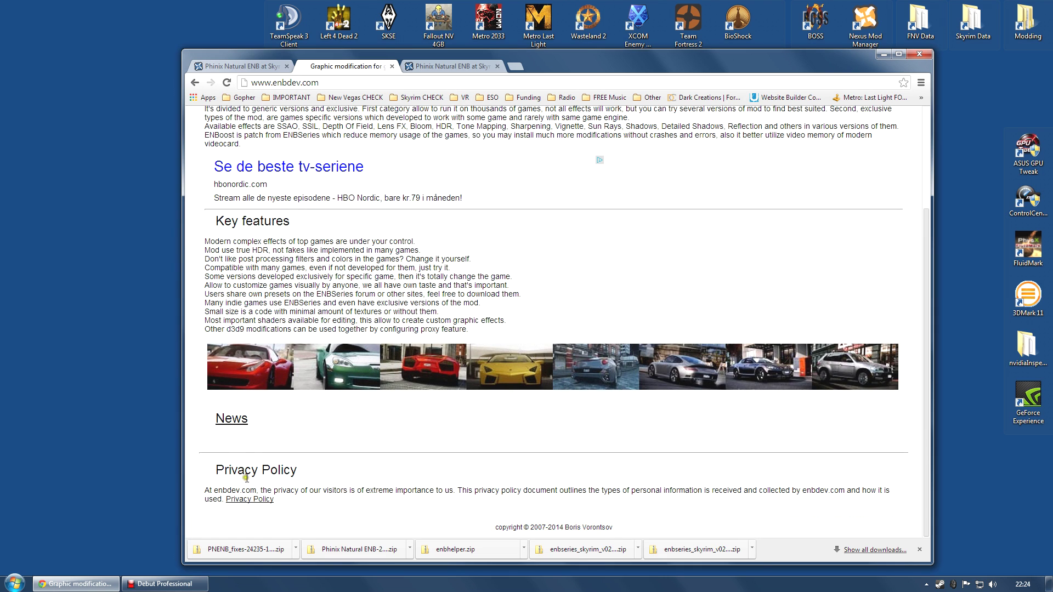
click(229, 420)
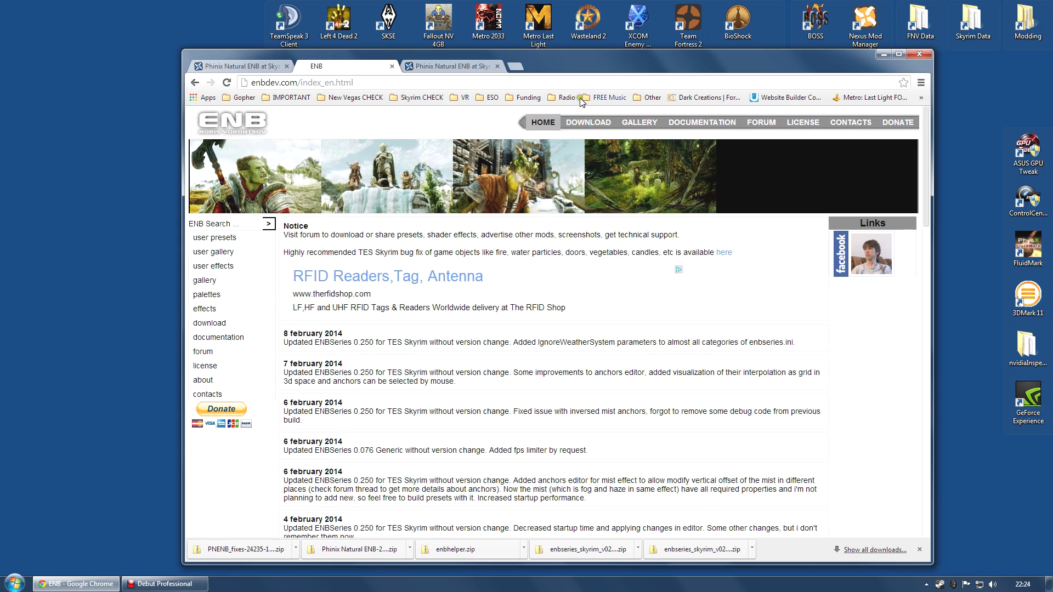
click(588, 122)
scroll(436, 318, down, 15)
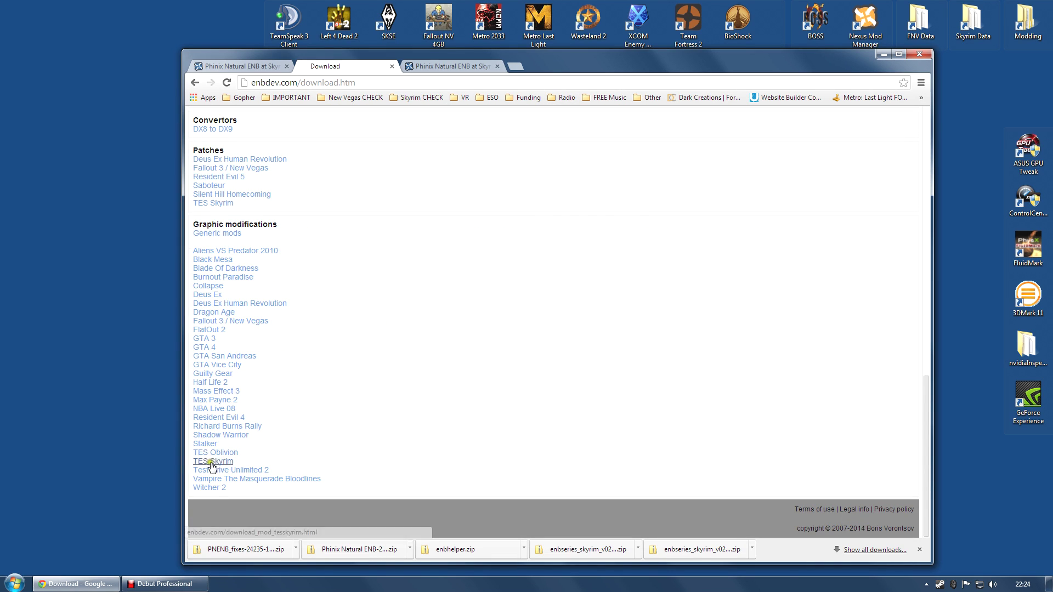
click(222, 462)
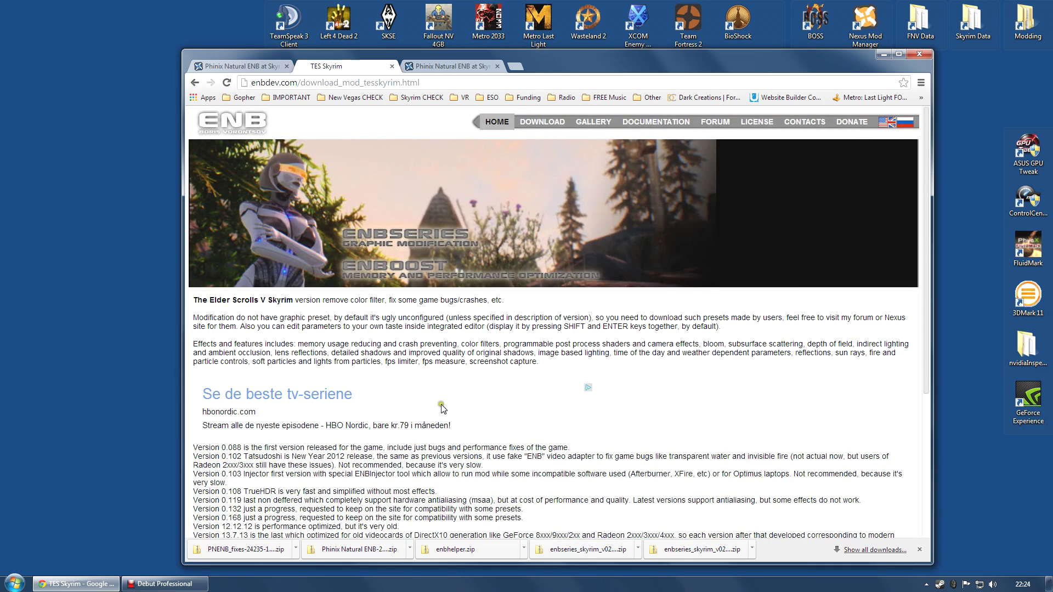
scroll(444, 392, down, 4)
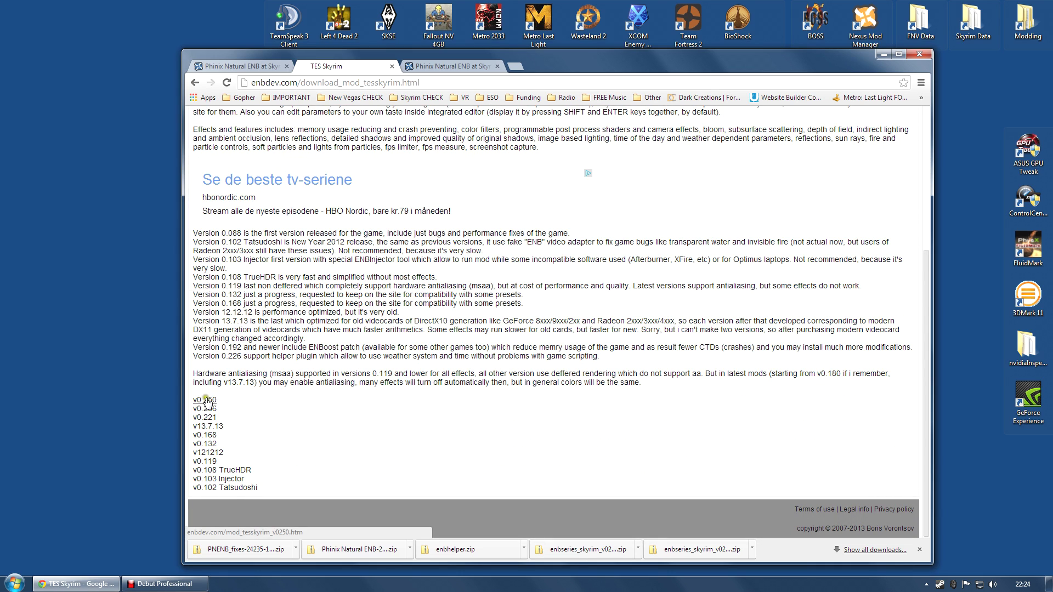
Step: Compare with the Phinix mod page, then try downloading ENBSeries v0.250 from the TES Skyrim page
click(245, 62)
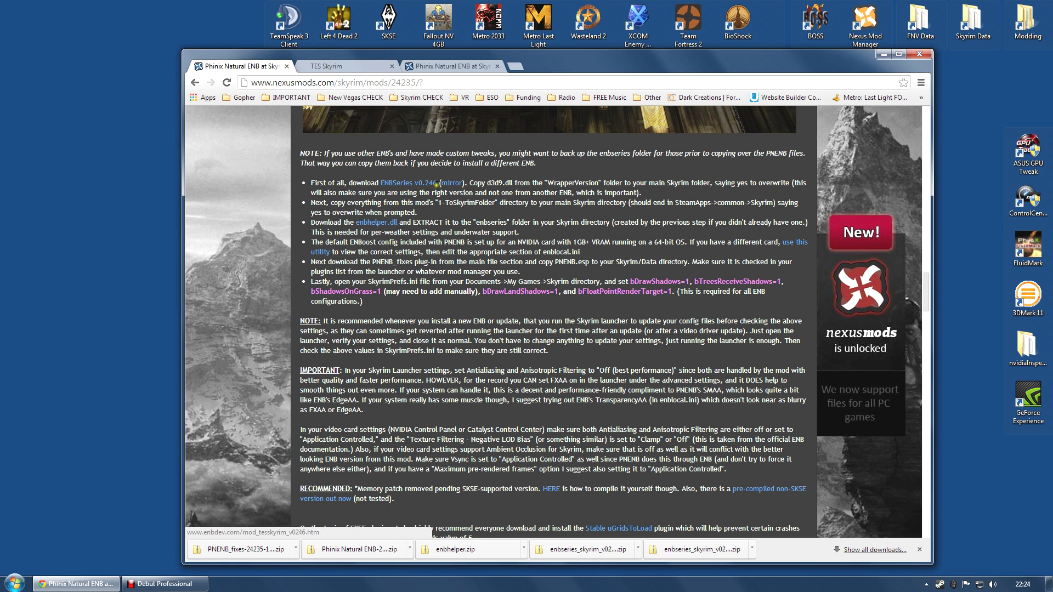
click(347, 67)
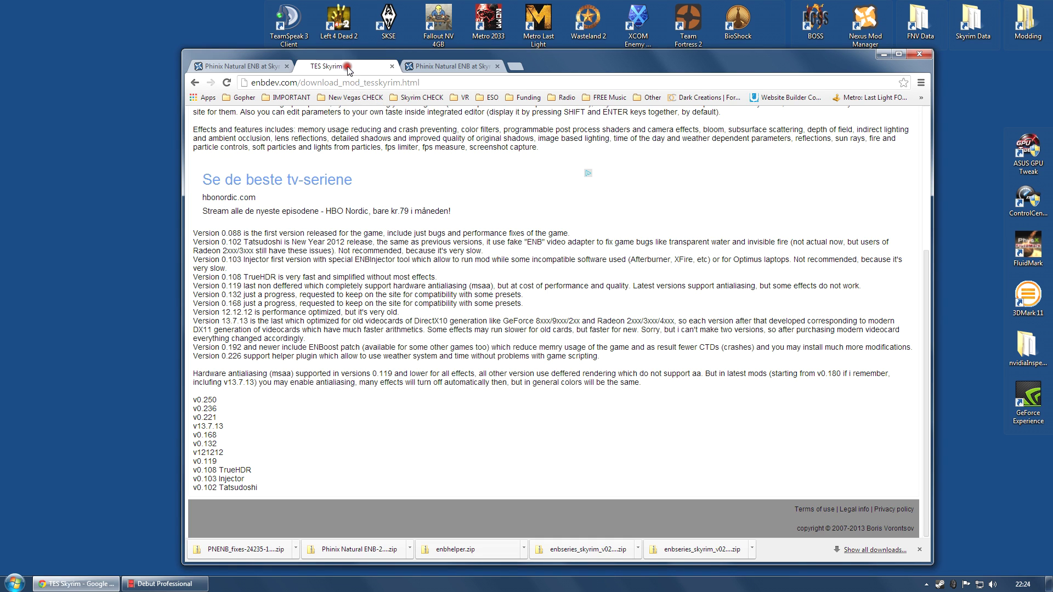
click(212, 401)
click(217, 400)
click(296, 199)
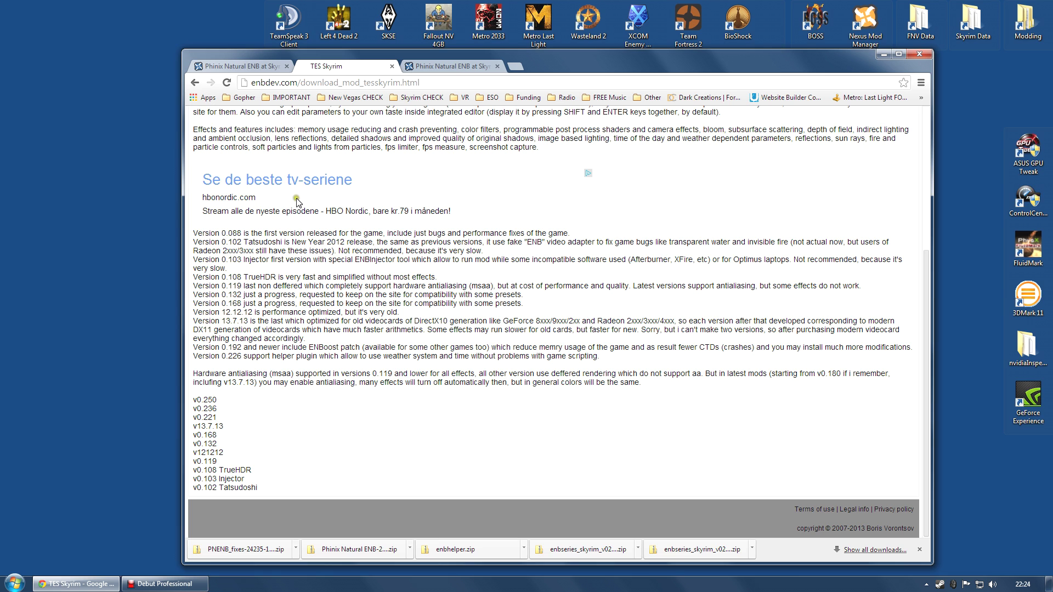
Step: Start the ENBSeries v0.246 mirror download, close the TES Skyrim tab and open the enbhelper.dll page
click(242, 67)
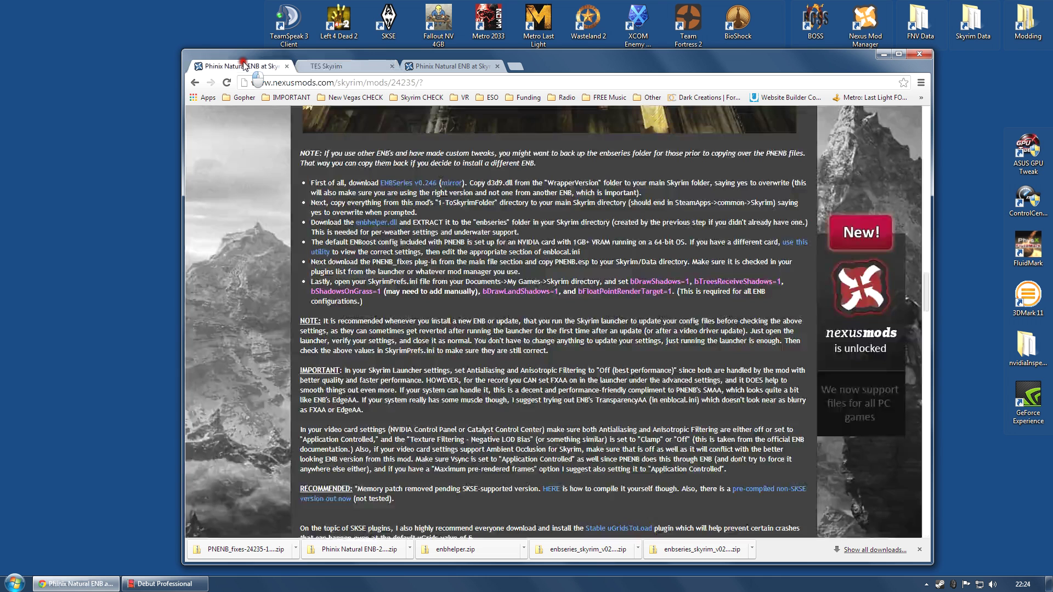
click(454, 187)
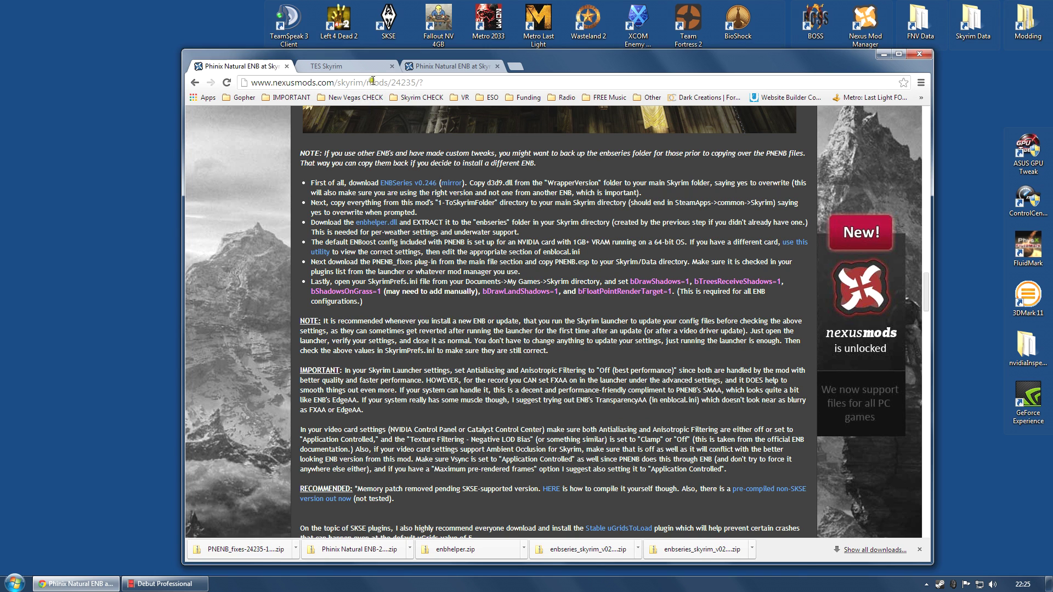
click(393, 66)
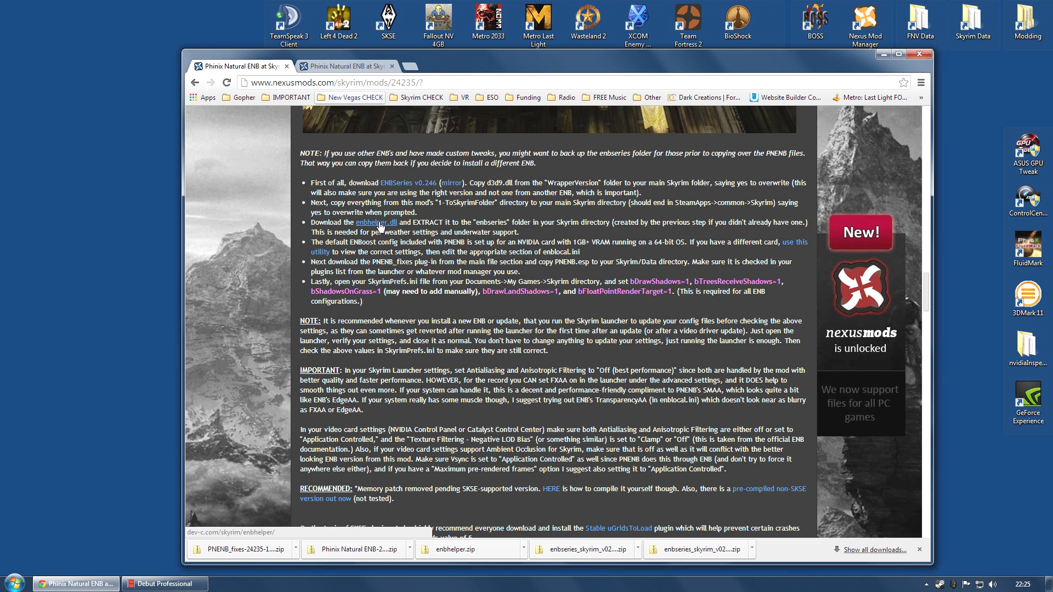
right_click(380, 226)
click(391, 233)
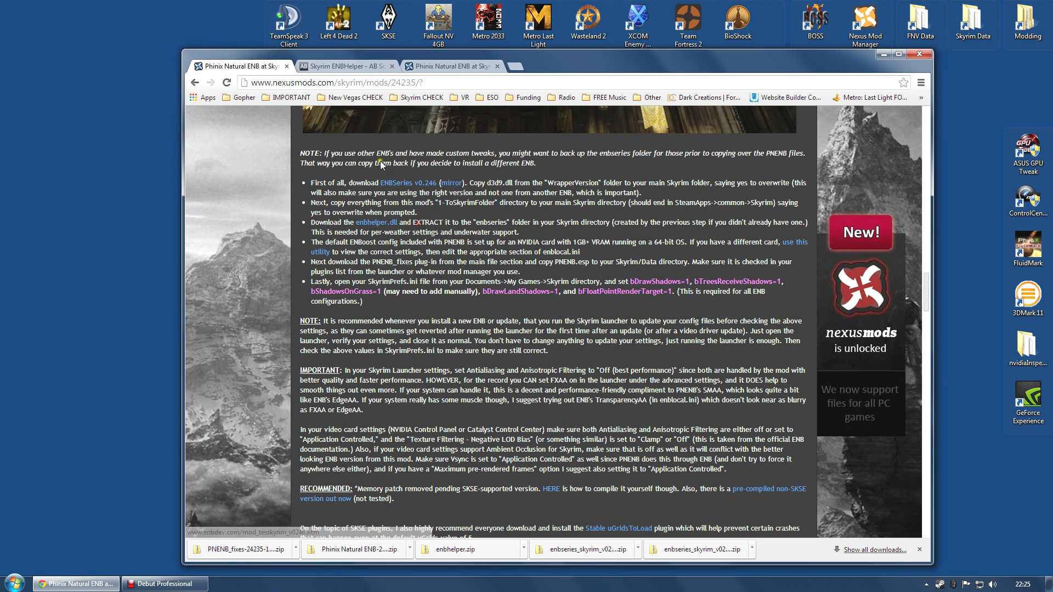
click(346, 70)
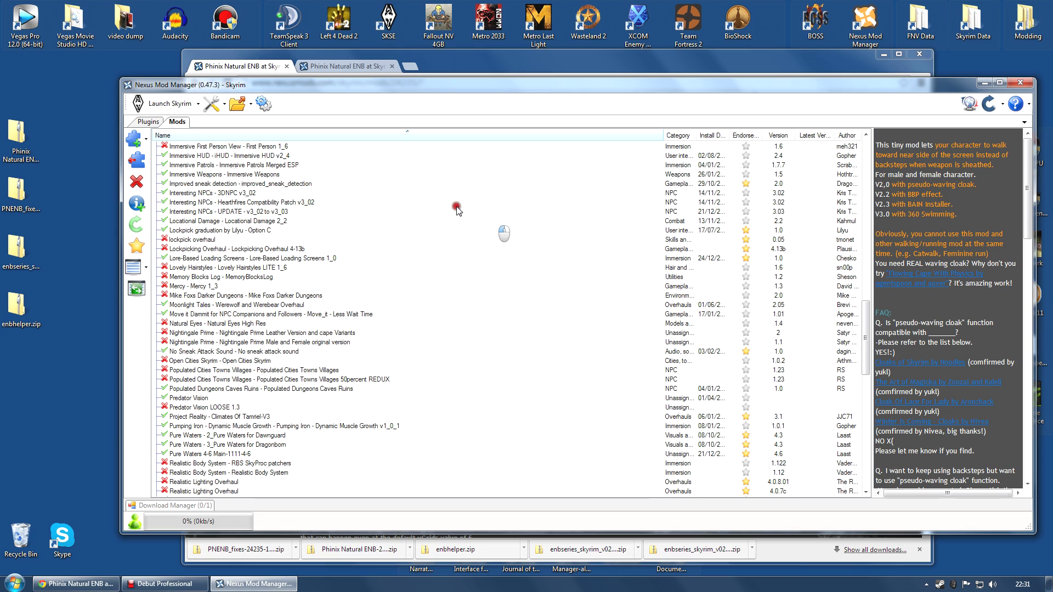
Step: Inspect the contents of the PNENB_fixes zip on the desktop, then close it
drag(18, 186, 64, 143)
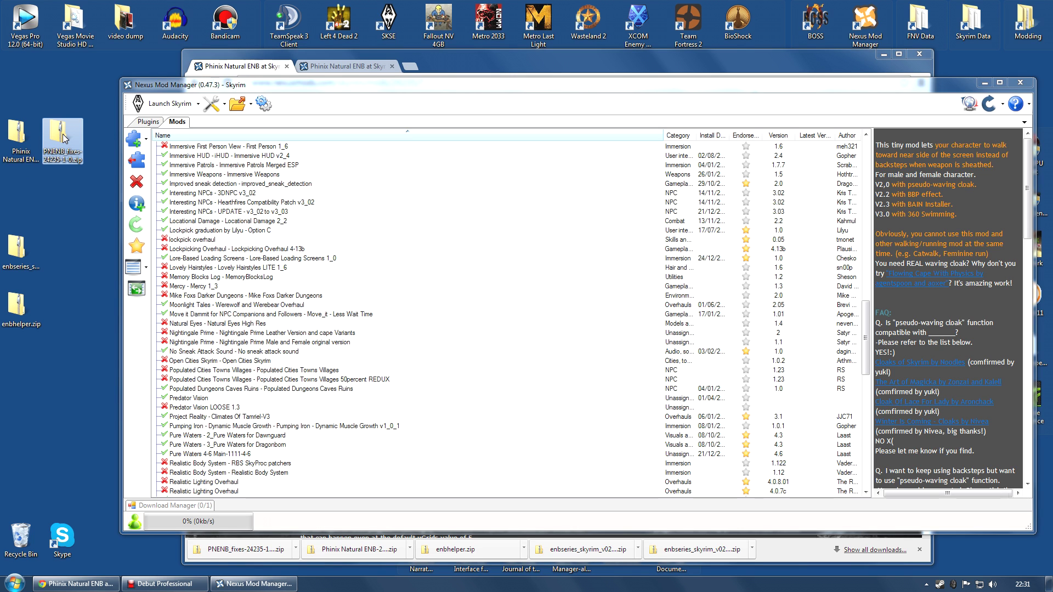
double_click(63, 140)
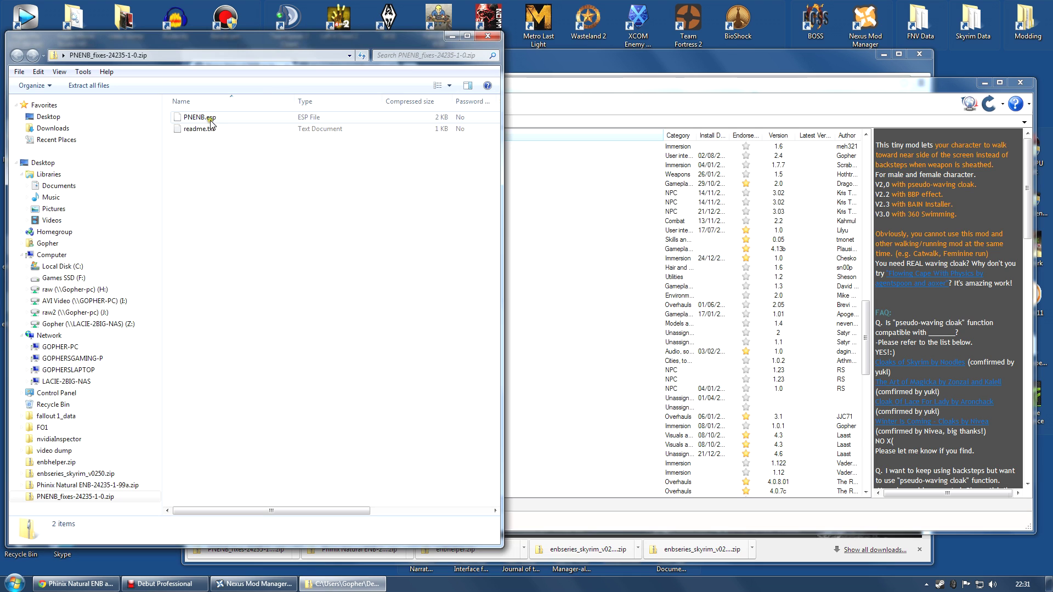
click(488, 37)
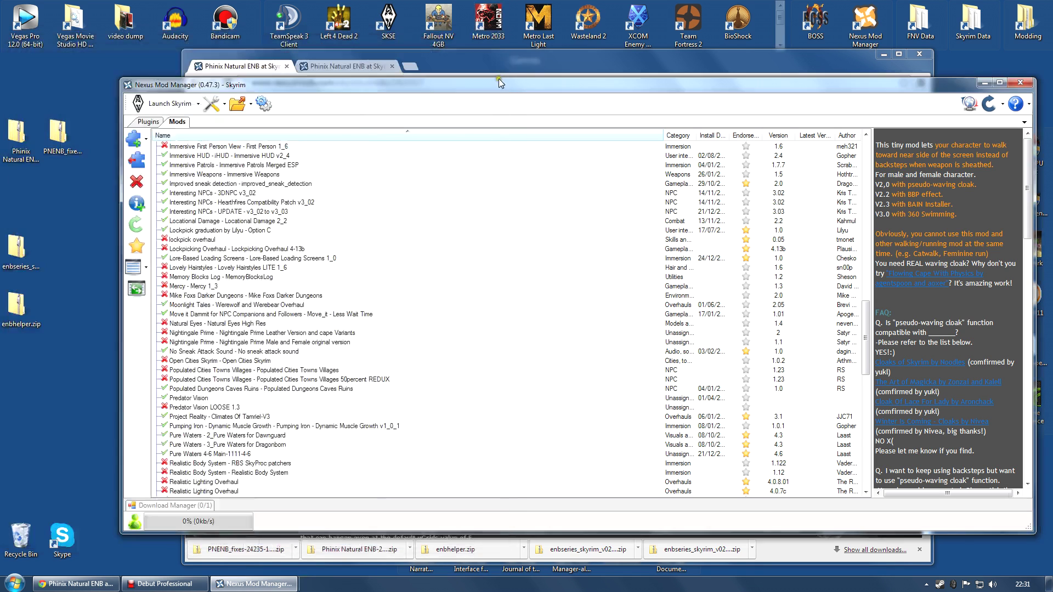
Step: Add PNENB_fixes-24235-1-0.zip to Nexus Mod Manager via Add Mod from File
click(136, 141)
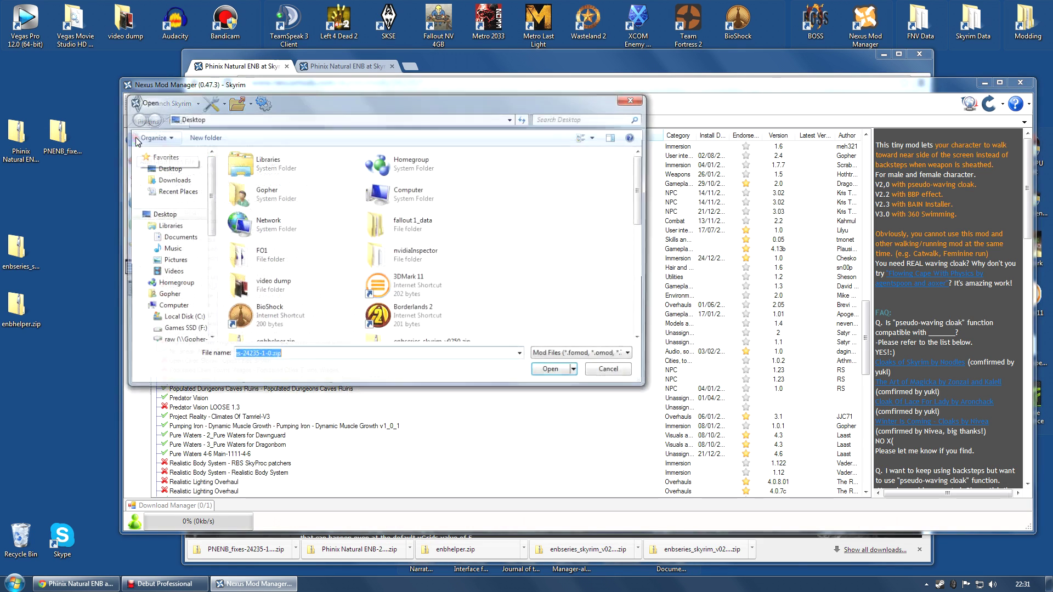
drag(645, 188, 645, 290)
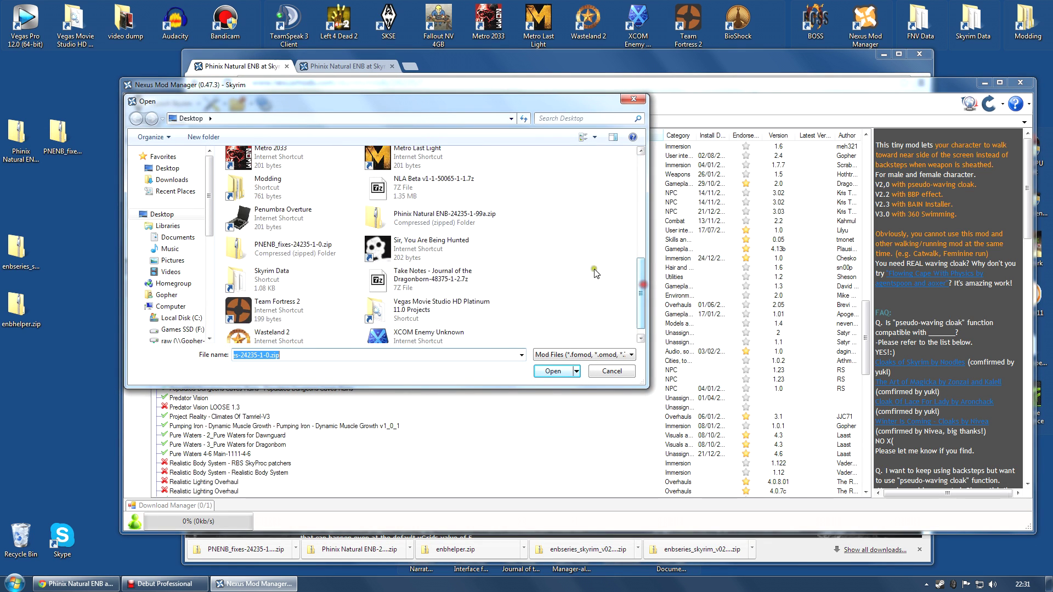
click(292, 248)
click(562, 372)
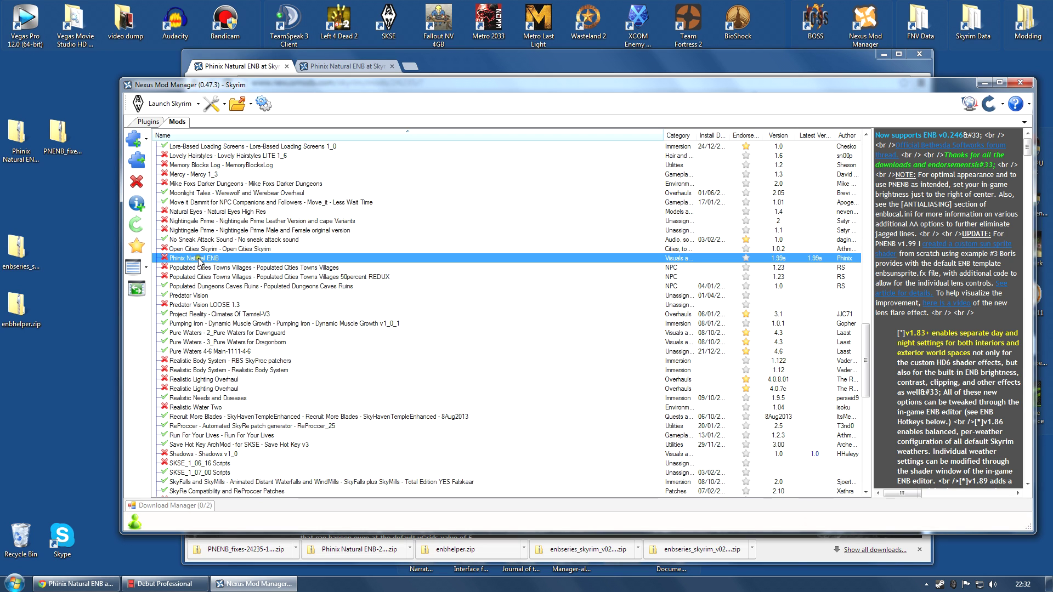
Step: Activate Phinix Natural ENB, move PNENB.esp up to load position 12, and close the manager
click(137, 160)
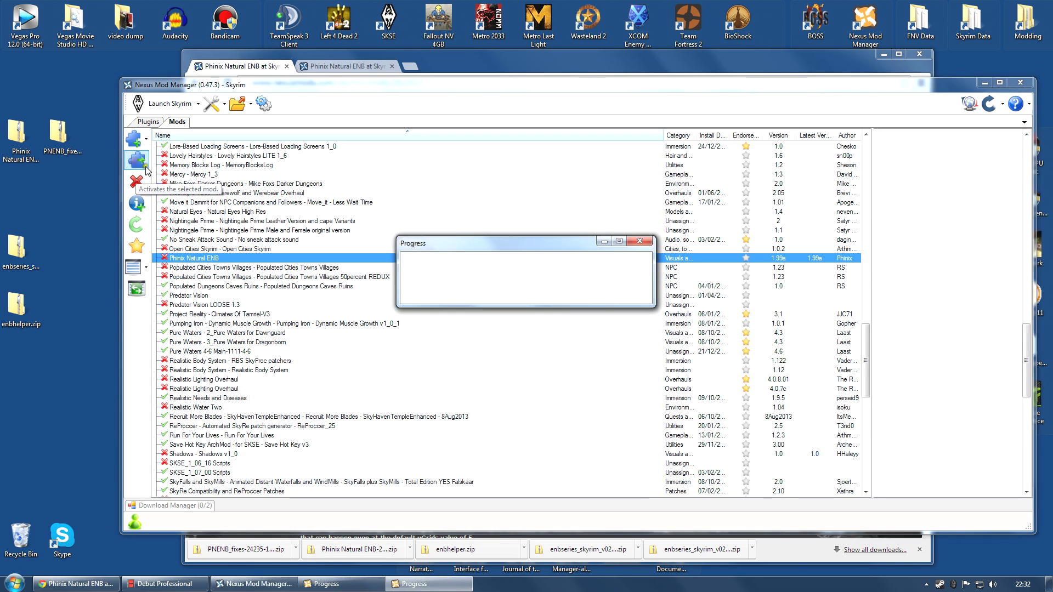
click(583, 332)
click(149, 122)
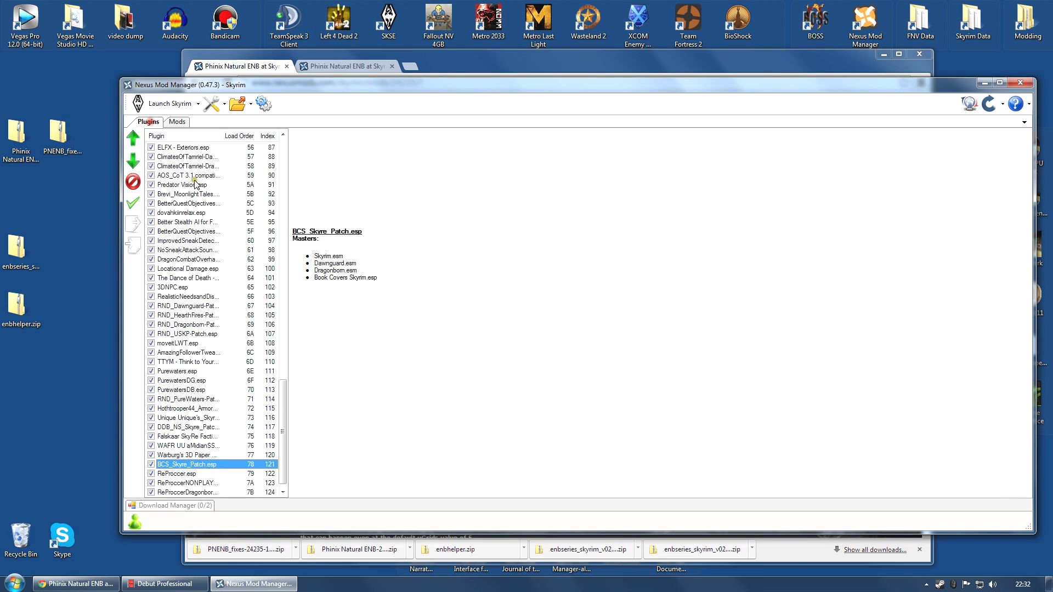
scroll(283, 419, down, 1)
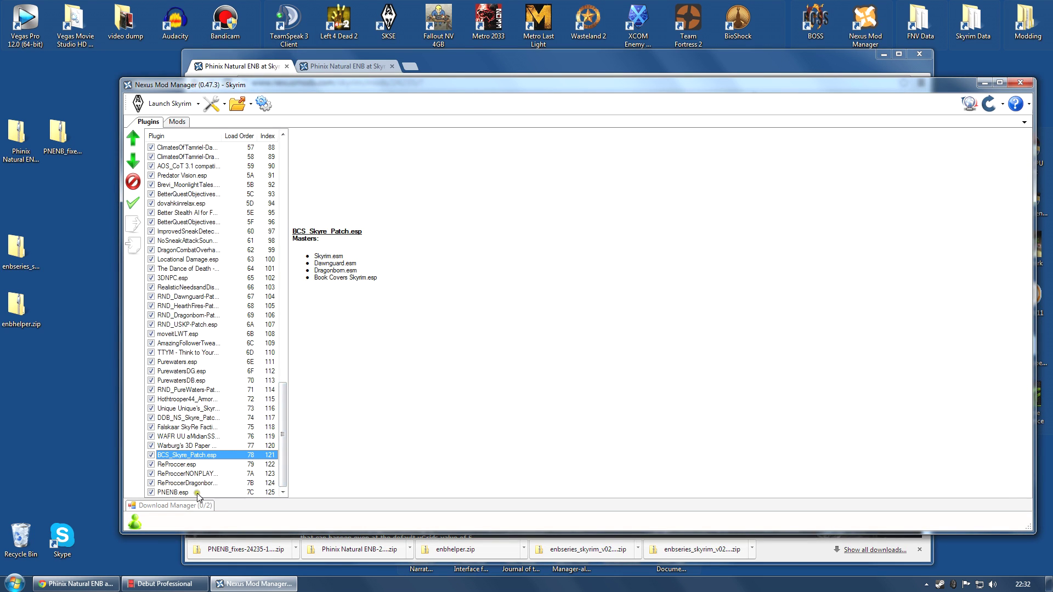
drag(195, 494, 199, 318)
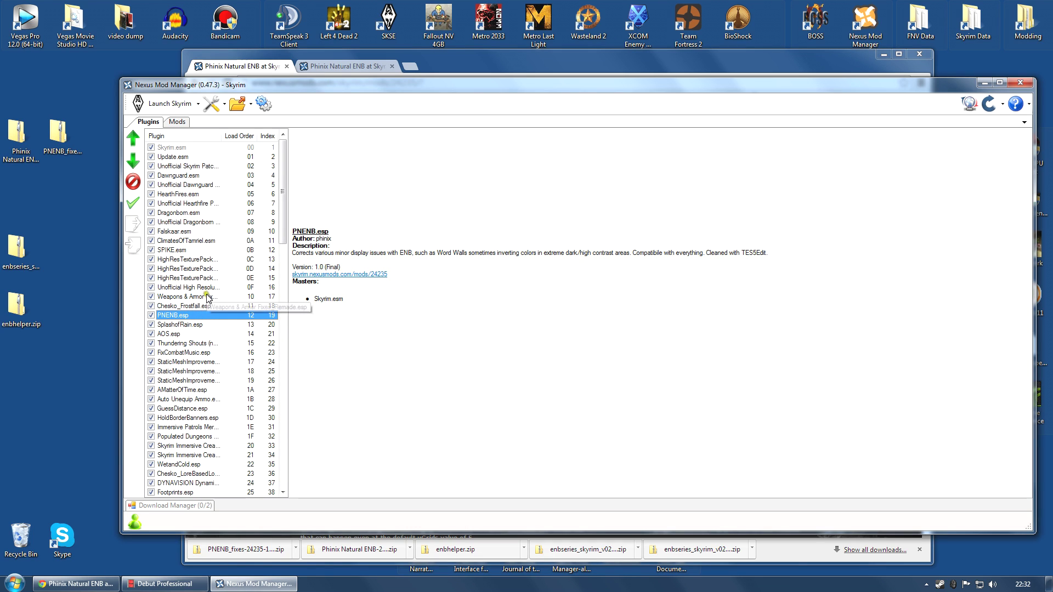
drag(284, 159, 322, 359)
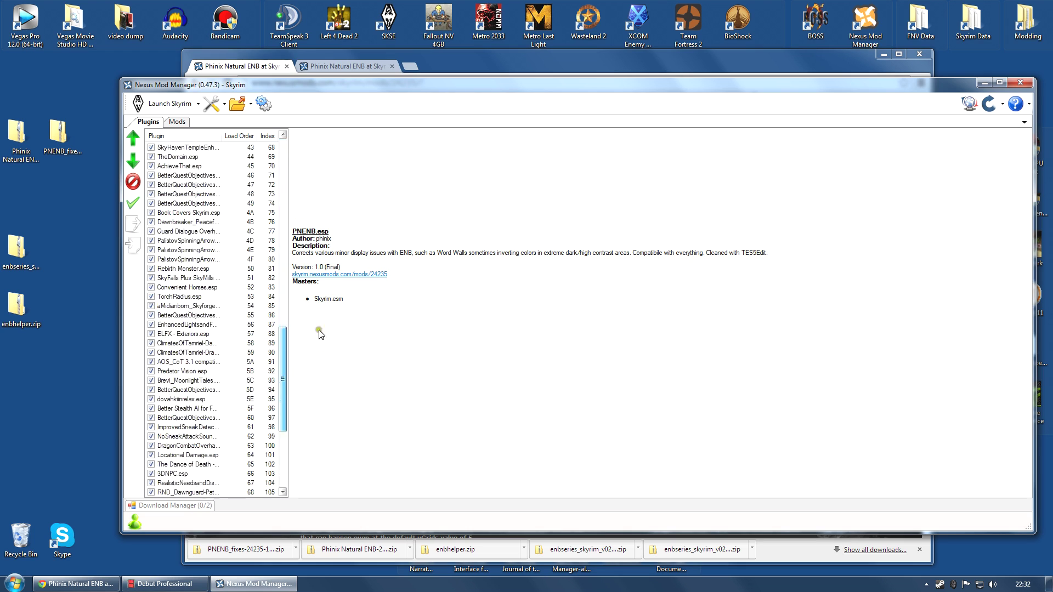
scroll(322, 360, down, 4)
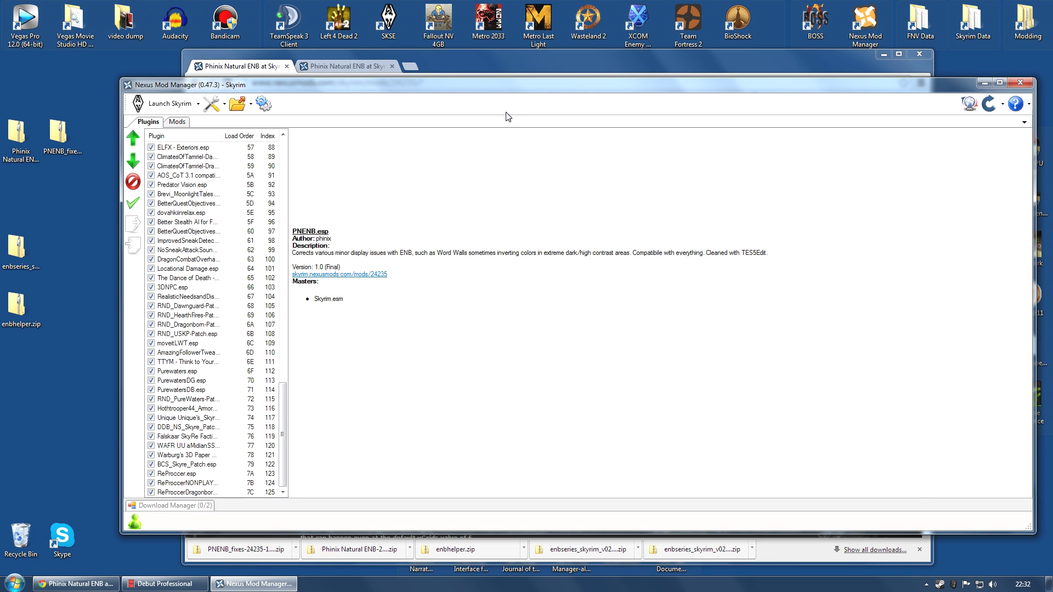
key(alt+F4)
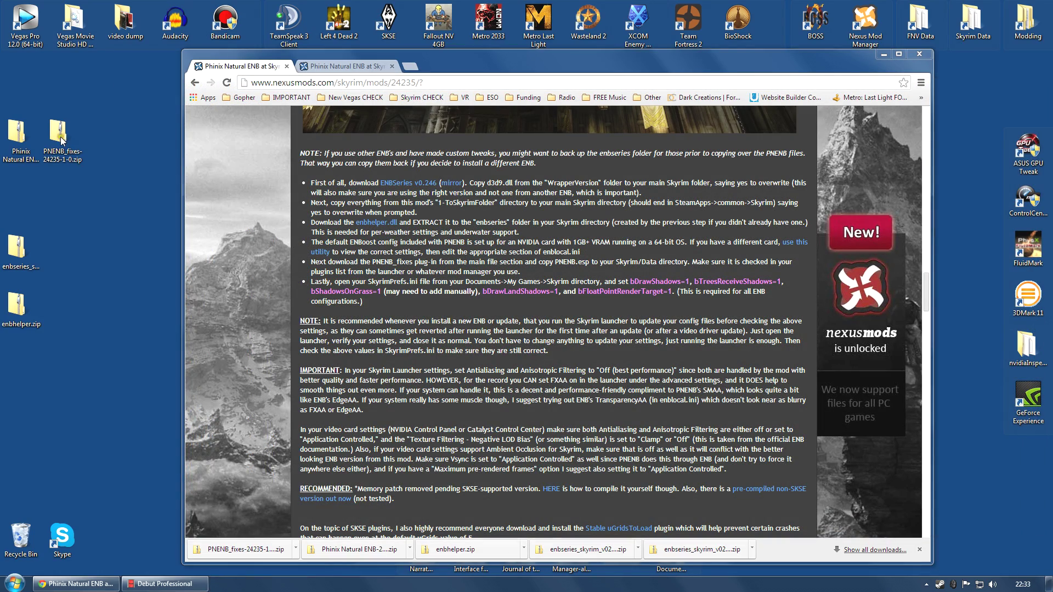
Step: Delete the PNENB_fixes zip from the desktop
right_click(61, 140)
click(92, 380)
click(571, 341)
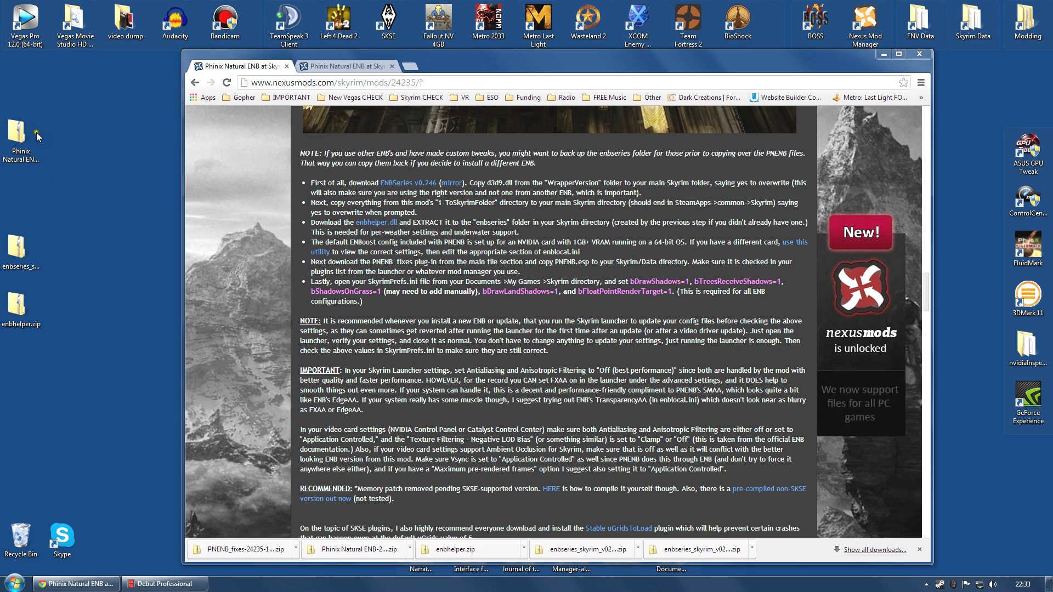
Step: Extract the Phinix Natural ENB zip into its own folder and delete the zip
right_click(18, 129)
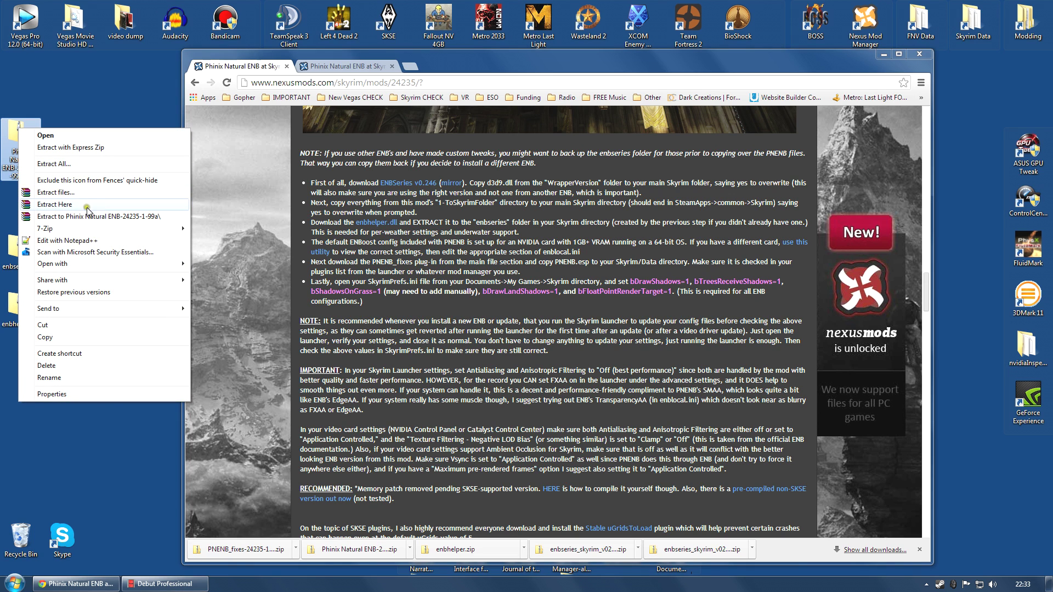
click(87, 216)
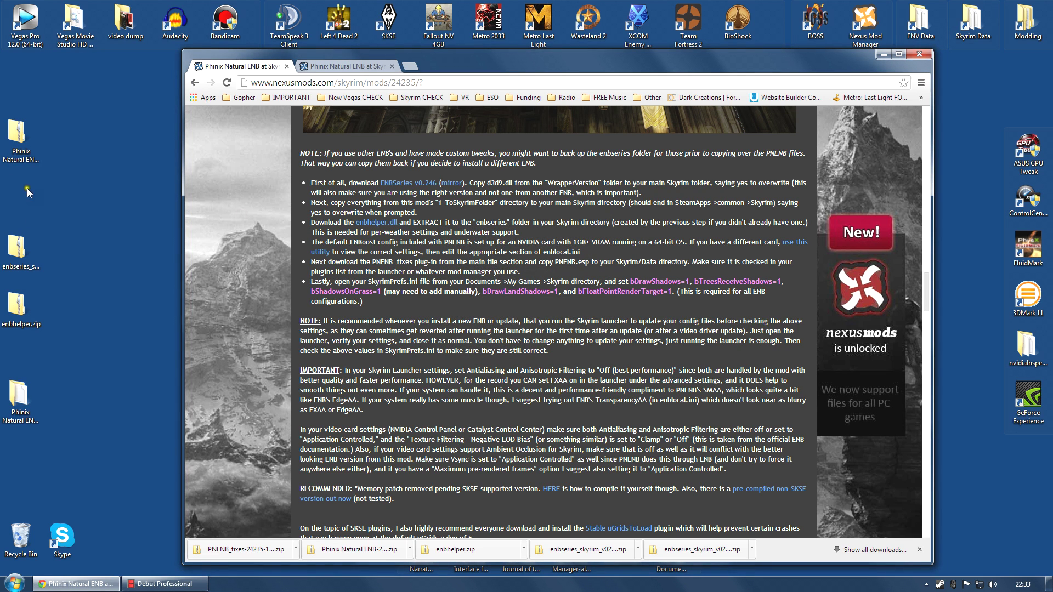
drag(27, 381, 66, 135)
click(16, 133)
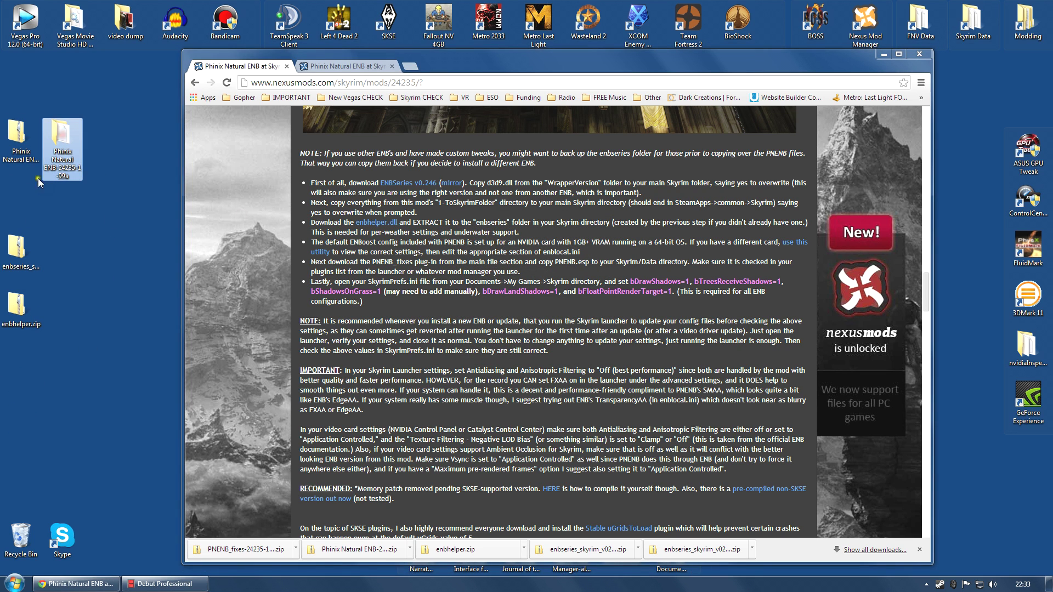
right_click(16, 133)
click(47, 366)
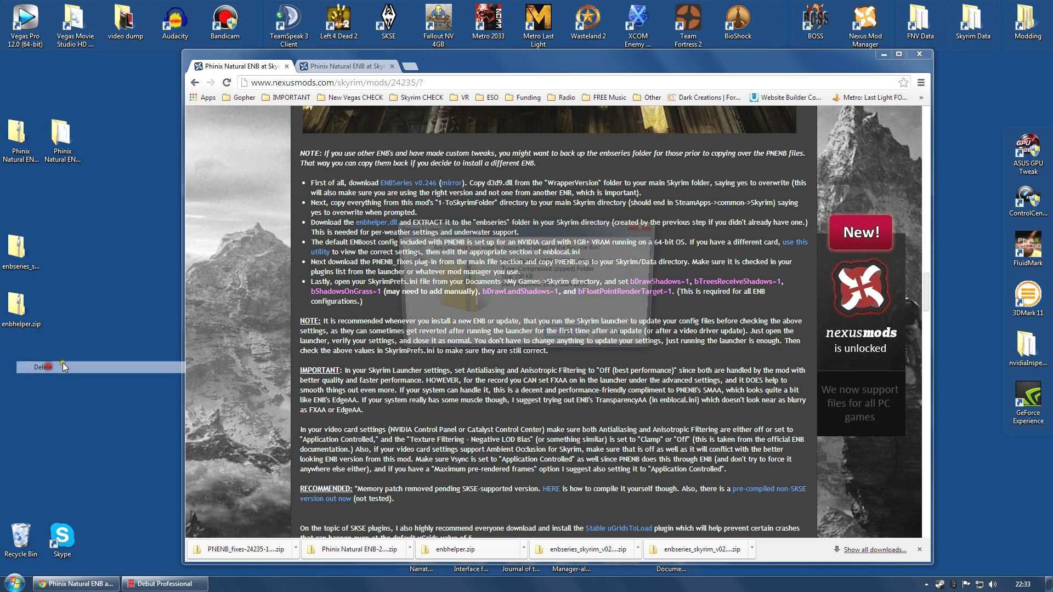
click(569, 337)
Step: Extract the enbseries zip to a folder, delete enbhelper.zip, and tidy the desktop icons
right_click(13, 249)
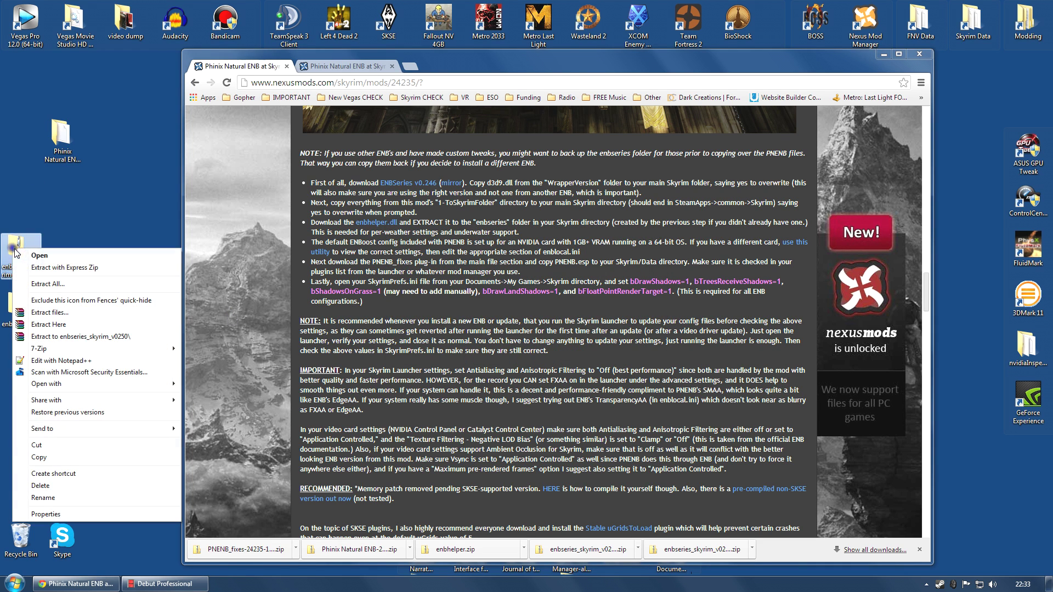
click(92, 337)
right_click(15, 324)
click(82, 271)
click(570, 338)
drag(98, 340, 21, 130)
Step: Browse the existing files in F:\Steam\steamapps\common\skyrim, then select the Phinix Natural ENB desktop folder
click(113, 127)
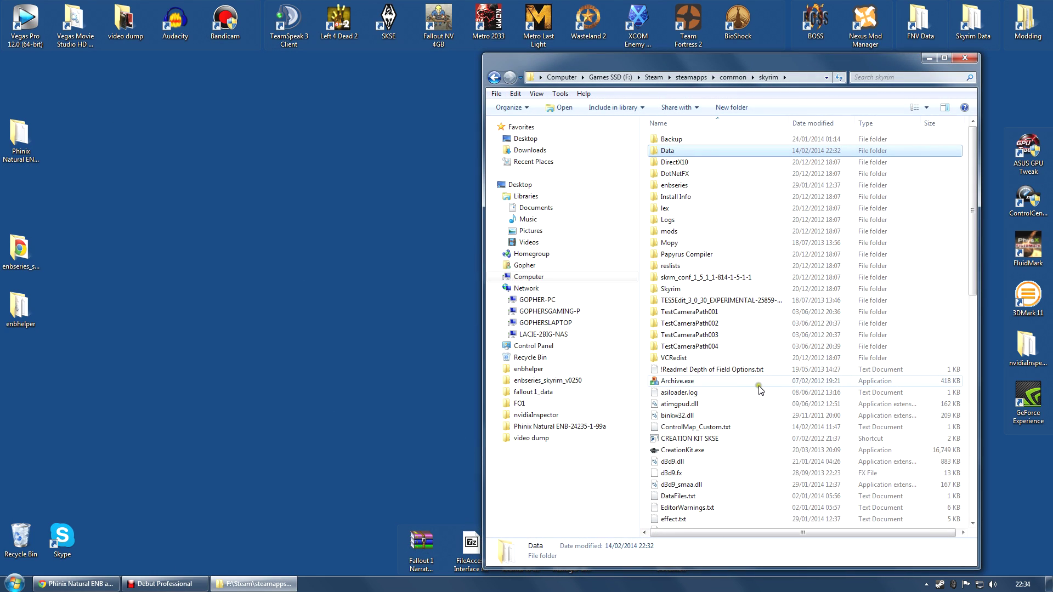
scroll(763, 373, down, 7)
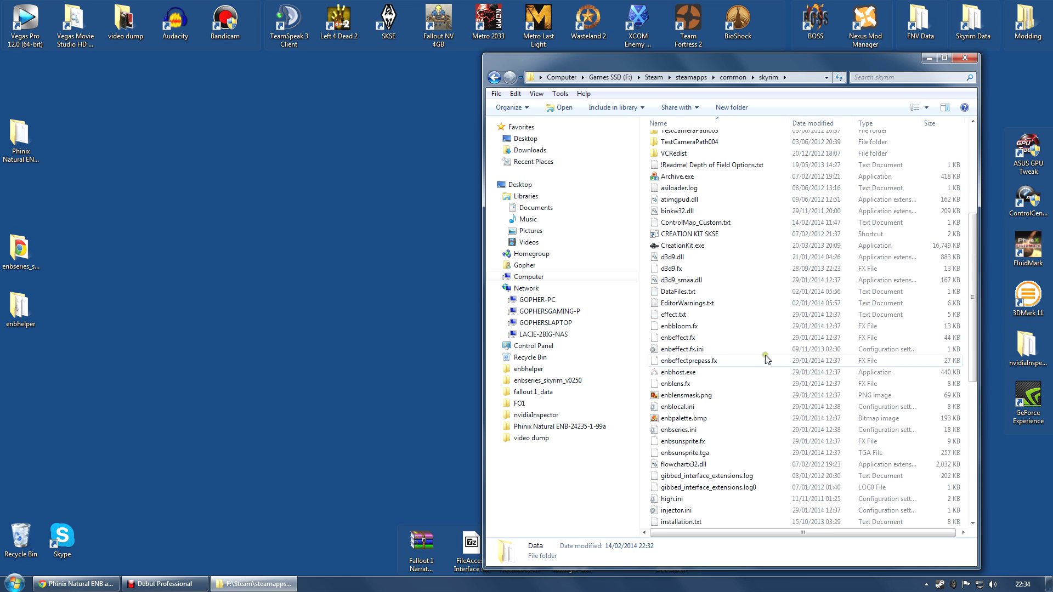
scroll(765, 353, down, 8)
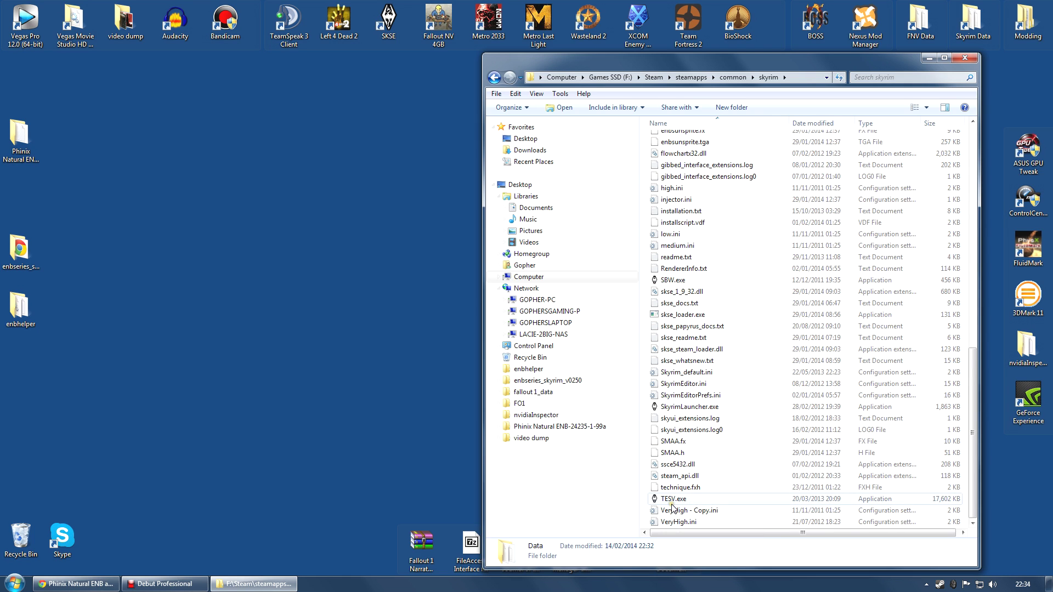
mouse_move(690, 505)
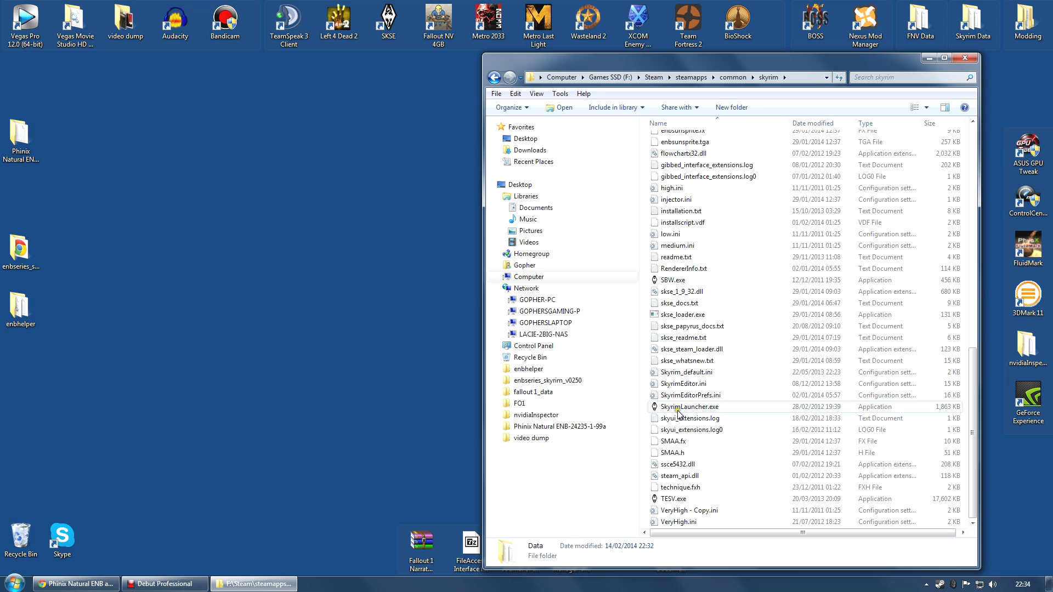
scroll(713, 409, up, 13)
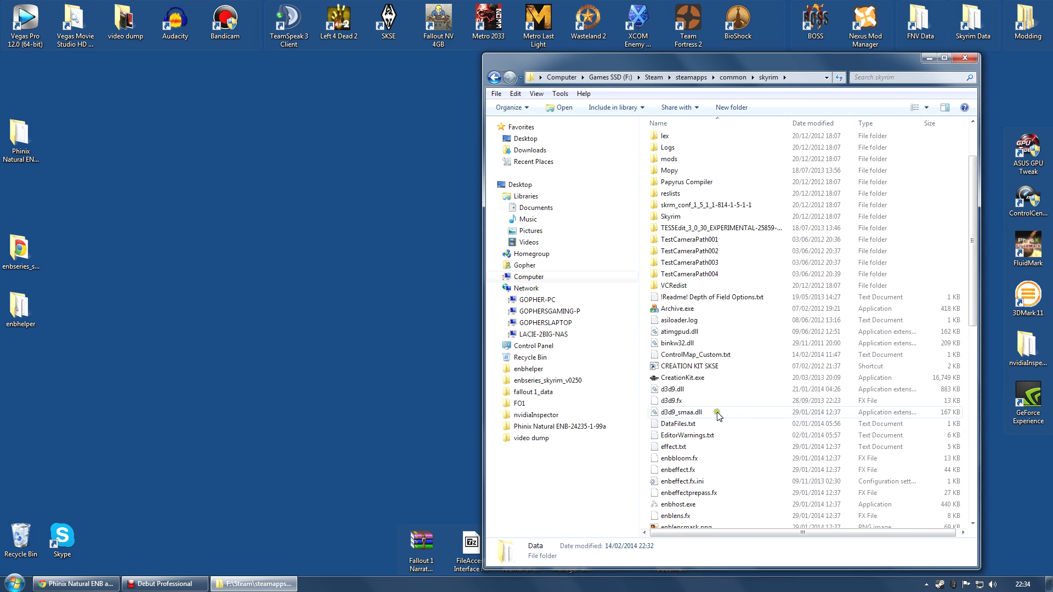
scroll(746, 400, down, 4)
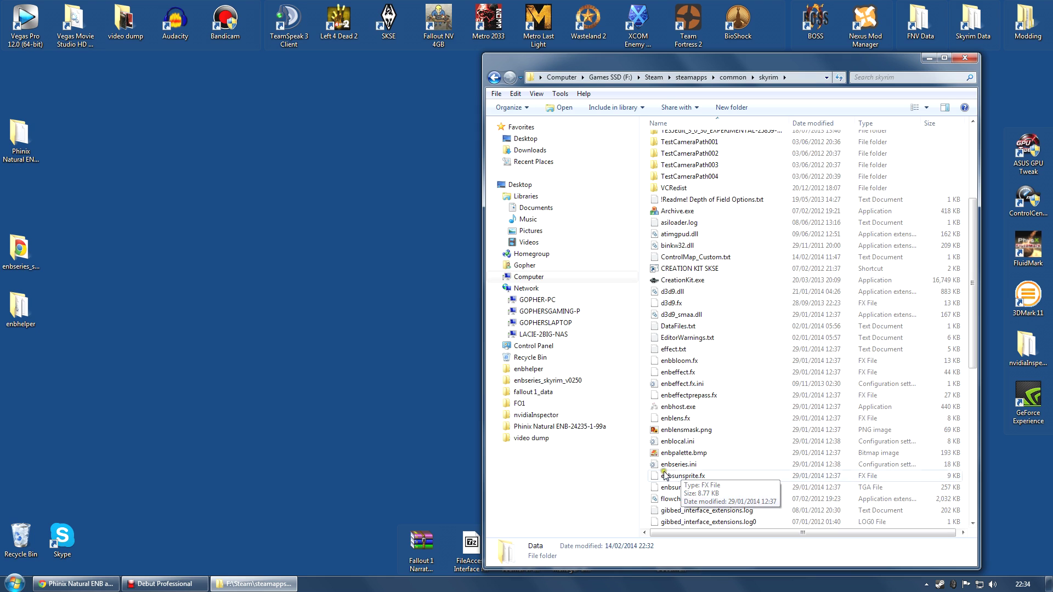
click(14, 148)
click(24, 141)
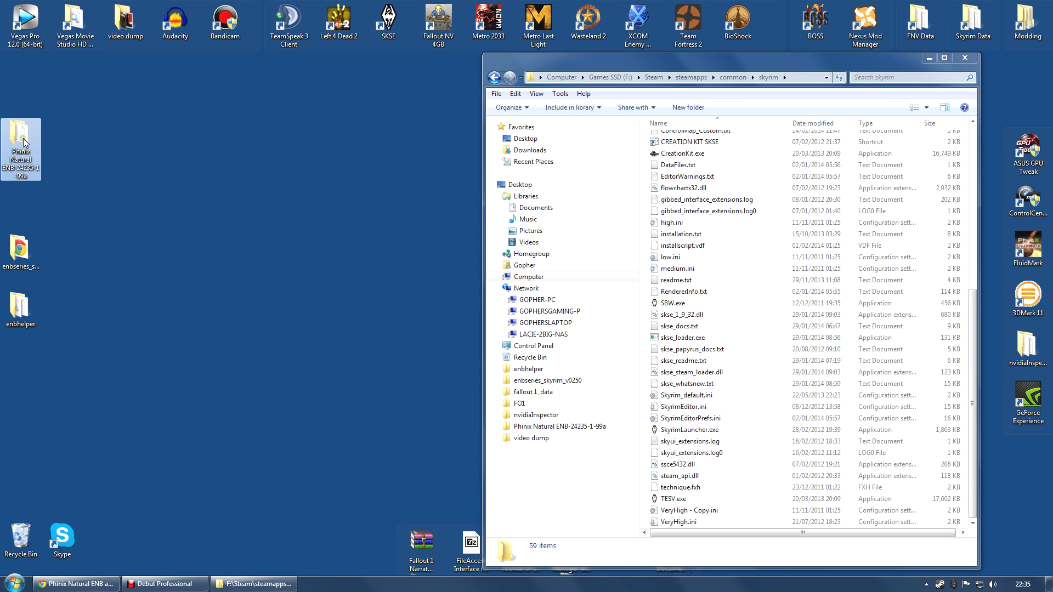
Step: Open Phinix Natural ENB > 1-ToSkyrimFolder and copy all 17 items
double_click(24, 141)
drag(675, 43, 217, 49)
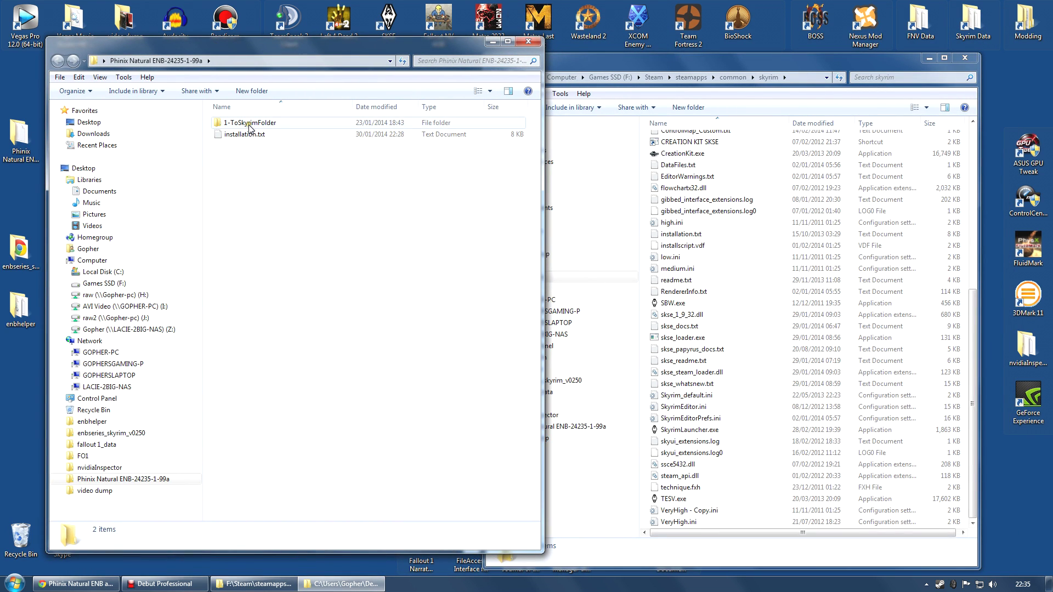
double_click(249, 125)
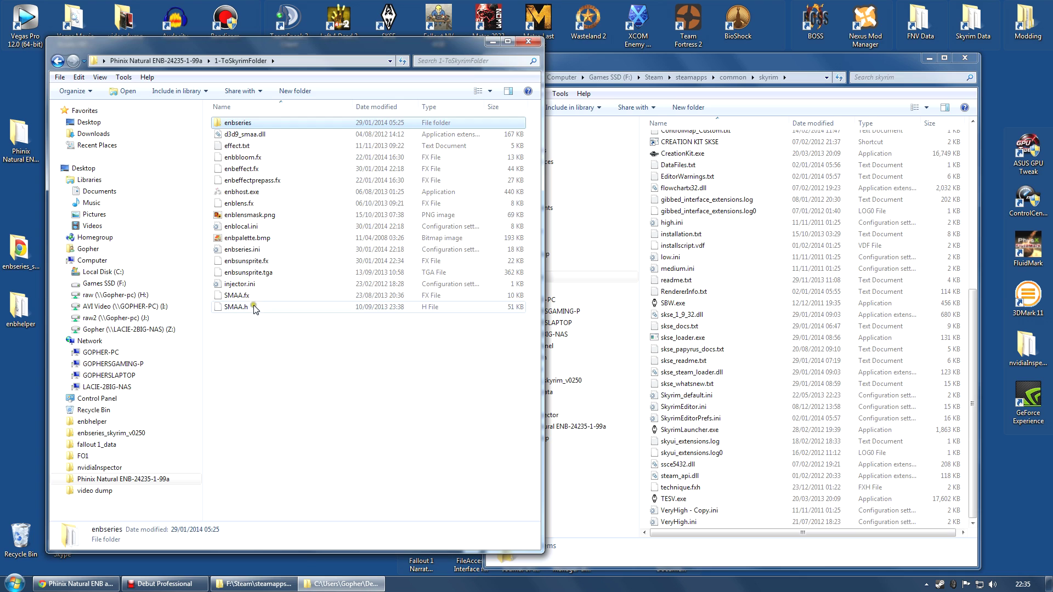
key(ctrl+a)
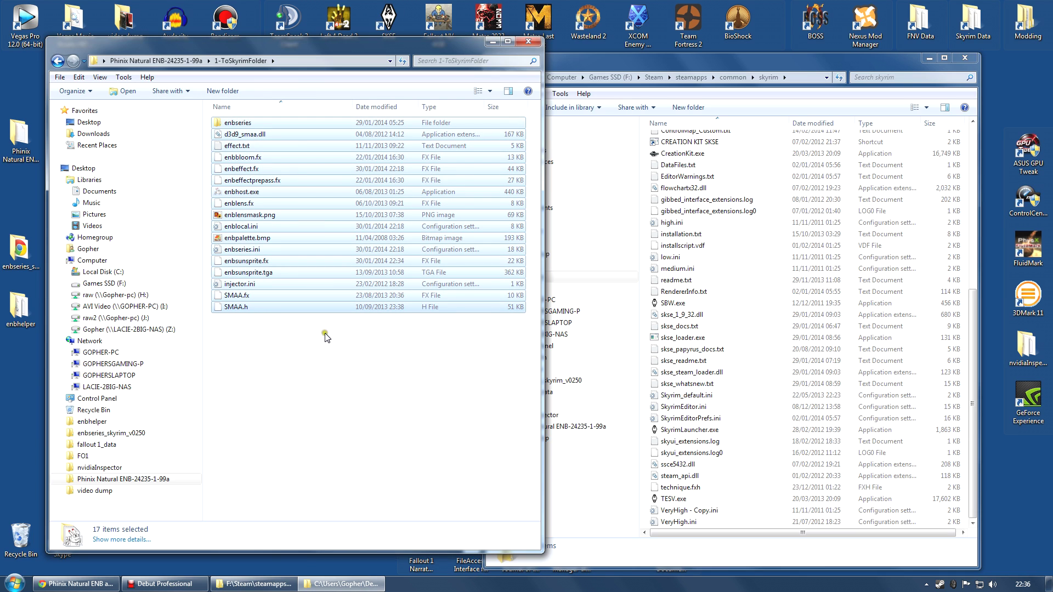
right_click(294, 218)
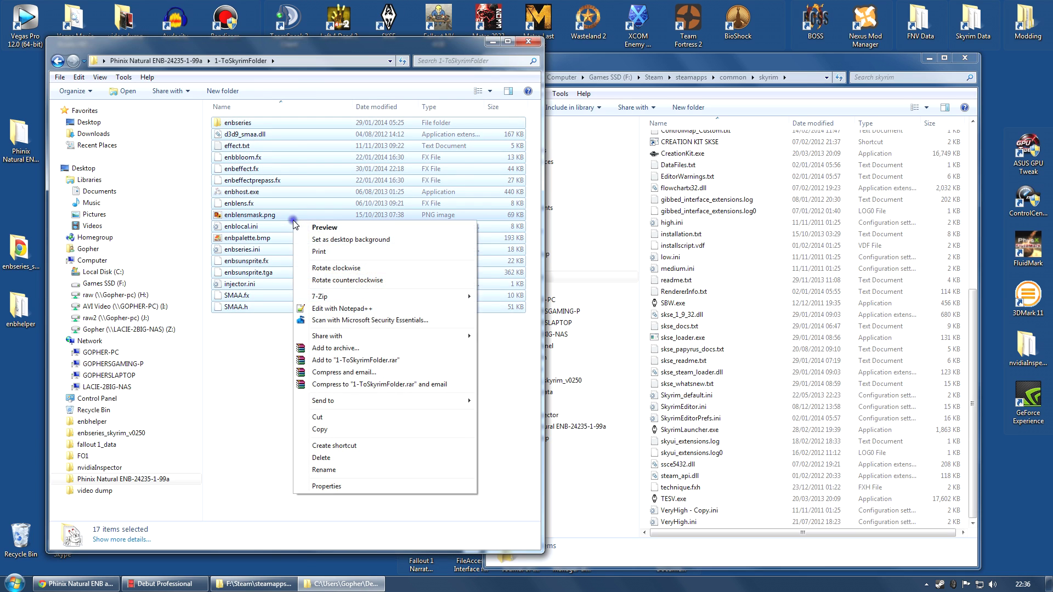
click(321, 429)
Step: Paste the 17 ENB files into the Skyrim game folder and check the result
click(778, 63)
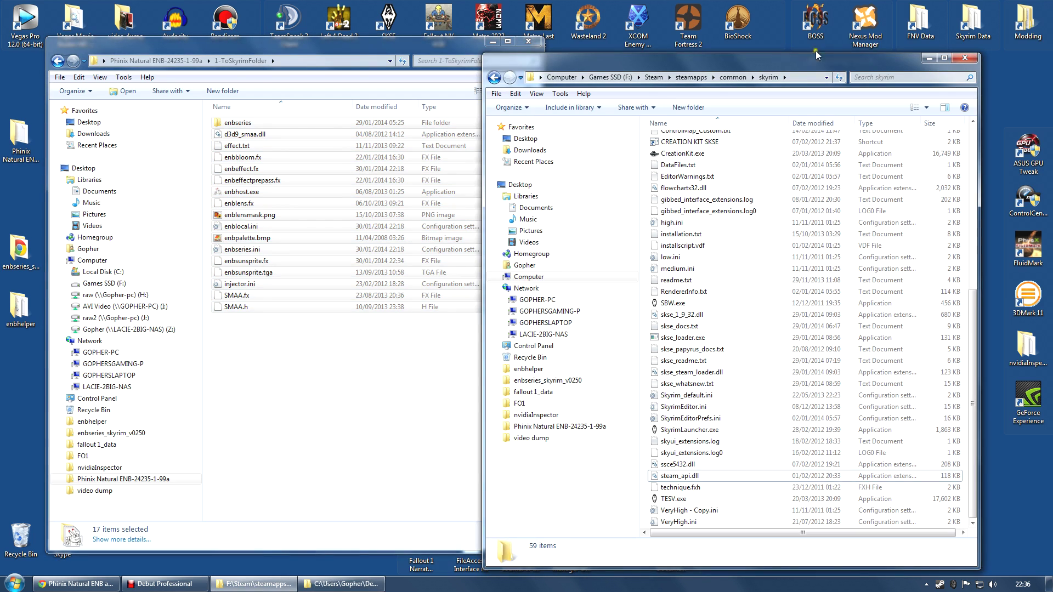
right_click(760, 334)
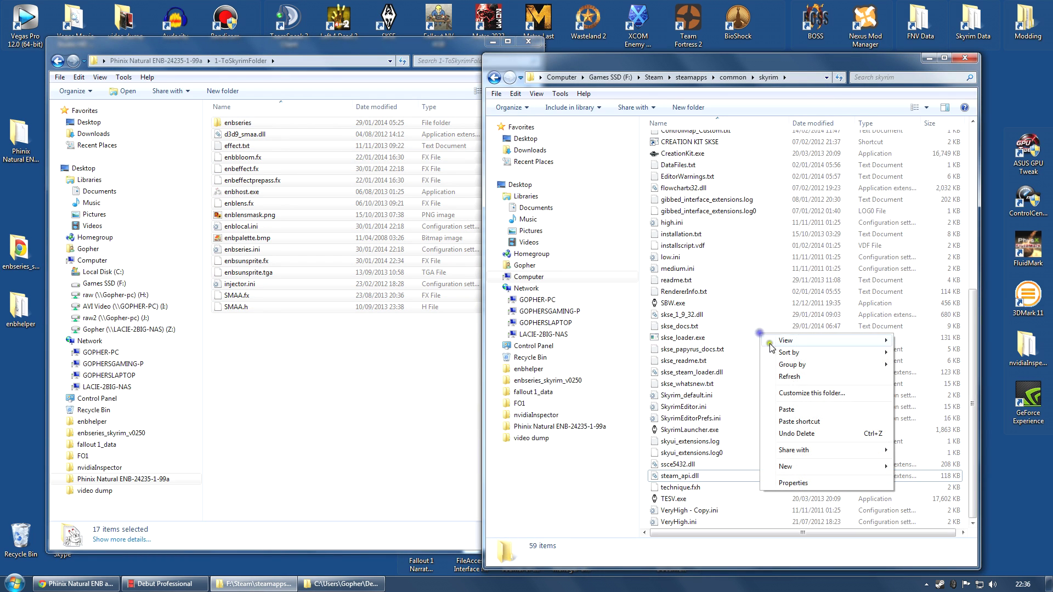
click(801, 412)
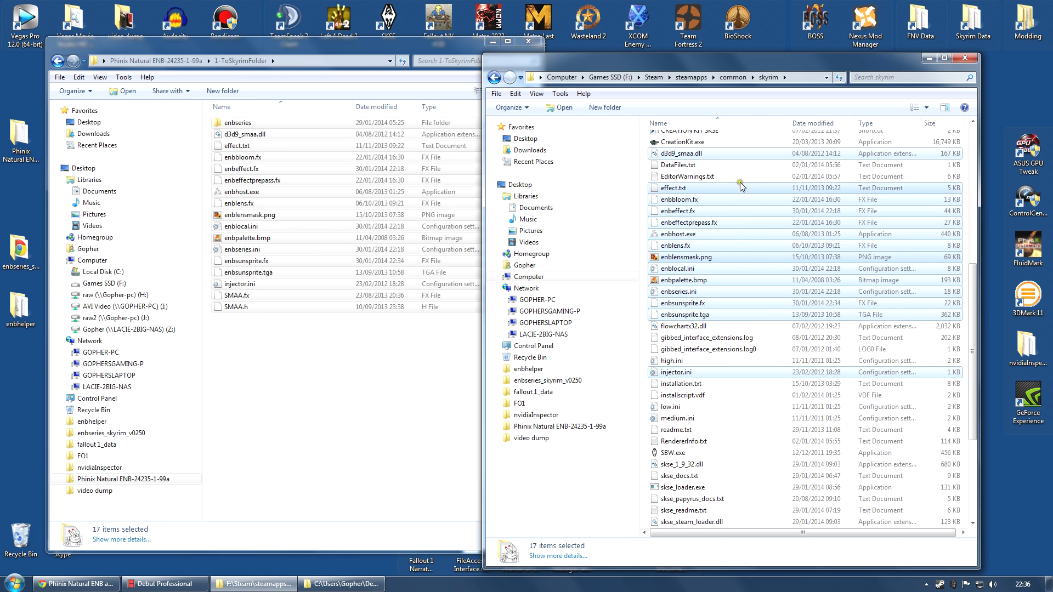
scroll(785, 286, up, 9)
scroll(779, 280, down, 7)
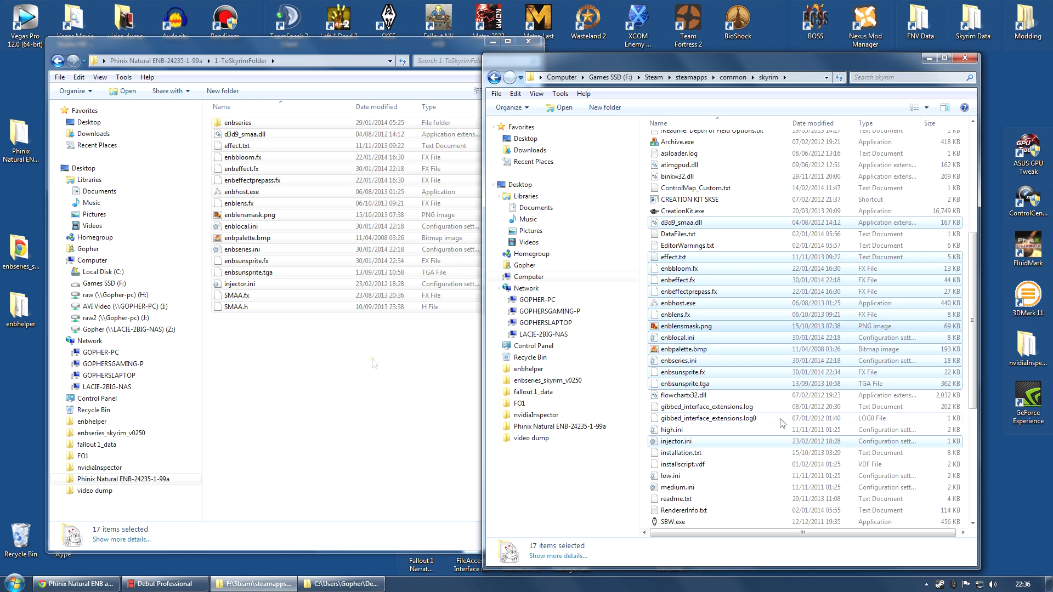
Step: Close the 1-ToSkyrimFolder window and delete the Phinix Natural ENB folder from the desktop
click(528, 41)
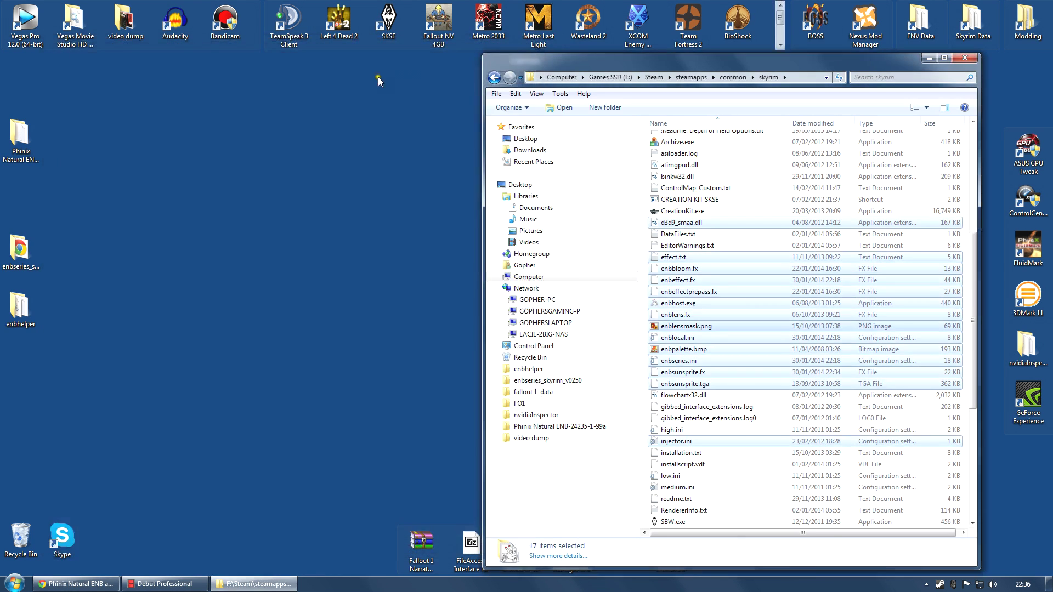
right_click(17, 140)
click(90, 369)
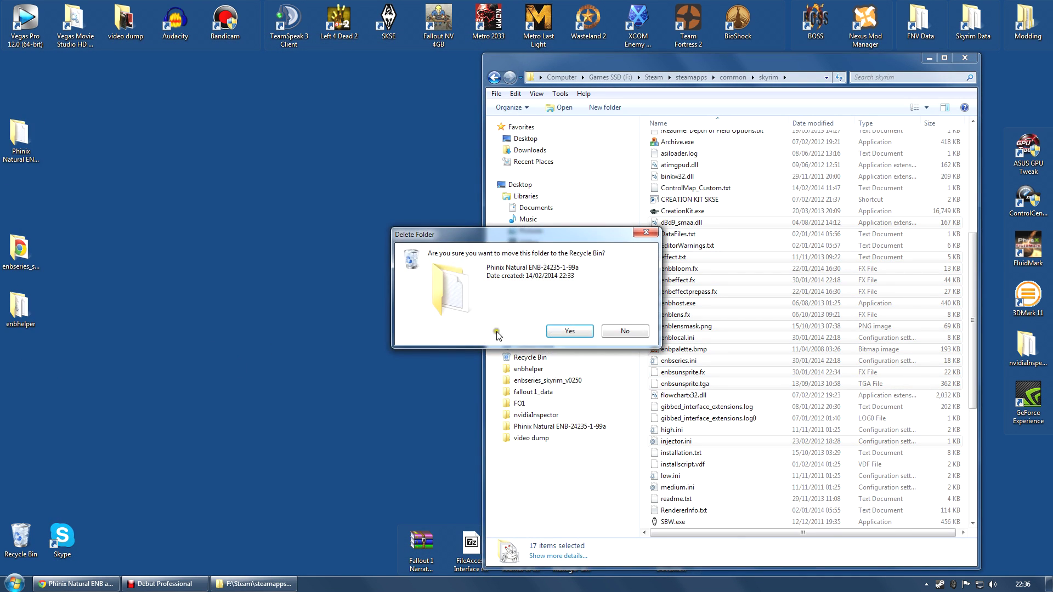
click(565, 332)
Step: Copy d3d9.dll from enbseries_skyrim_v0250\WrapperVersion into the skyrim folder
double_click(19, 255)
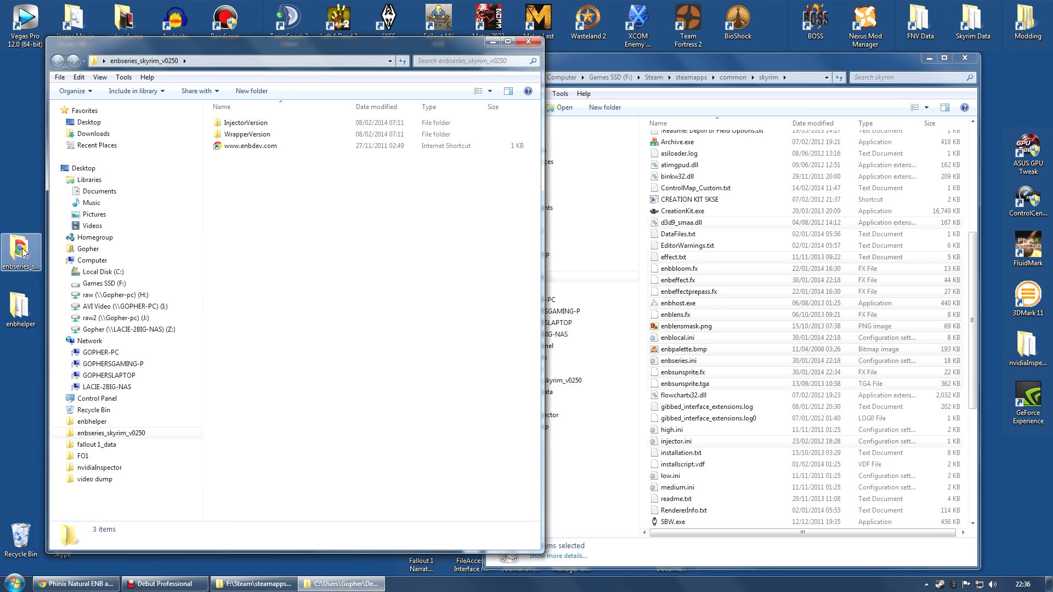
double_click(253, 135)
click(256, 146)
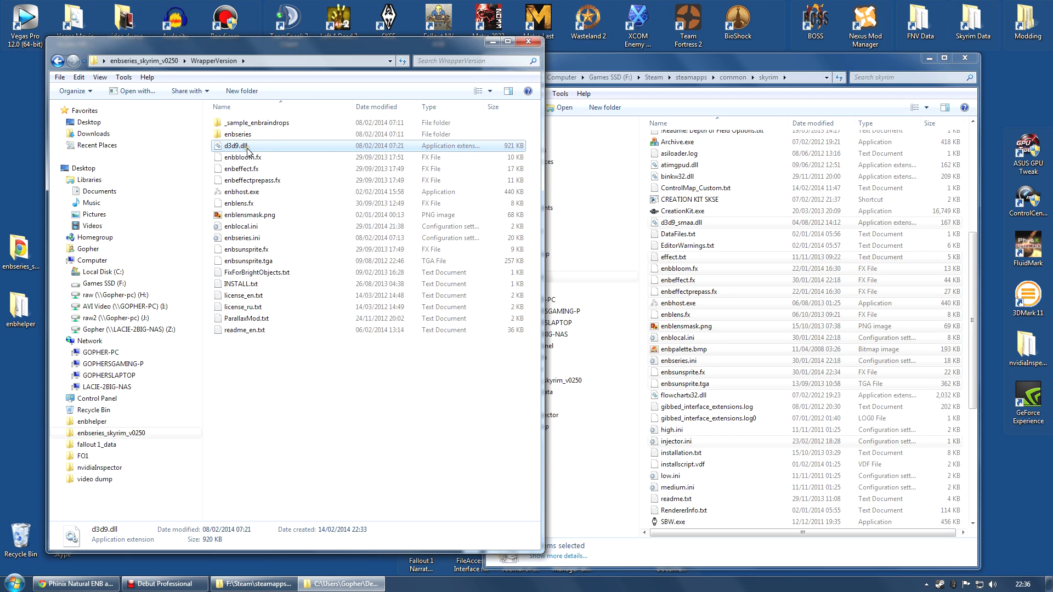
right_click(244, 147)
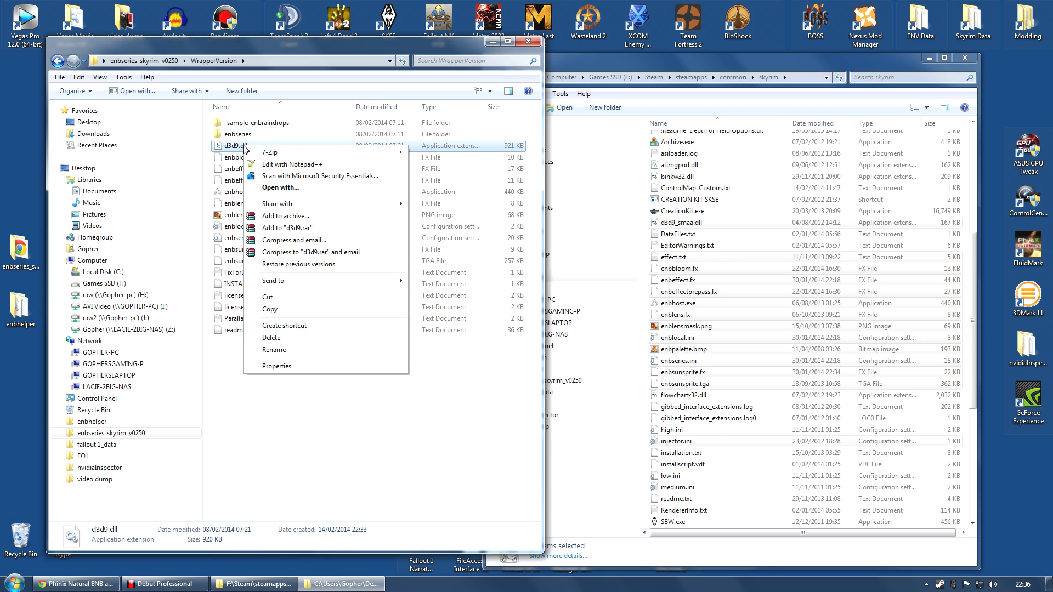
click(282, 310)
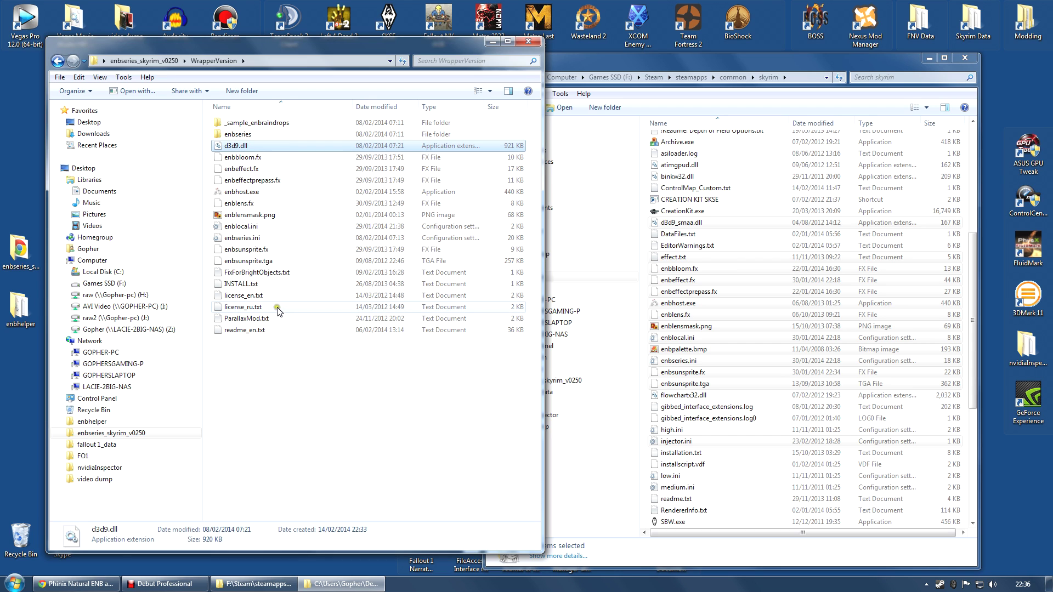
right_click(795, 418)
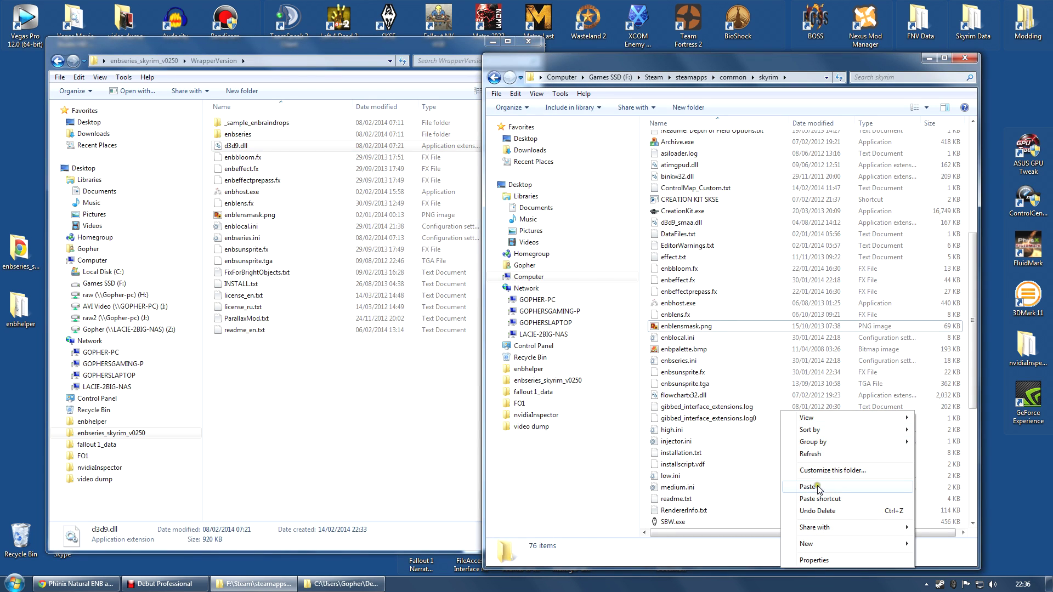
click(818, 487)
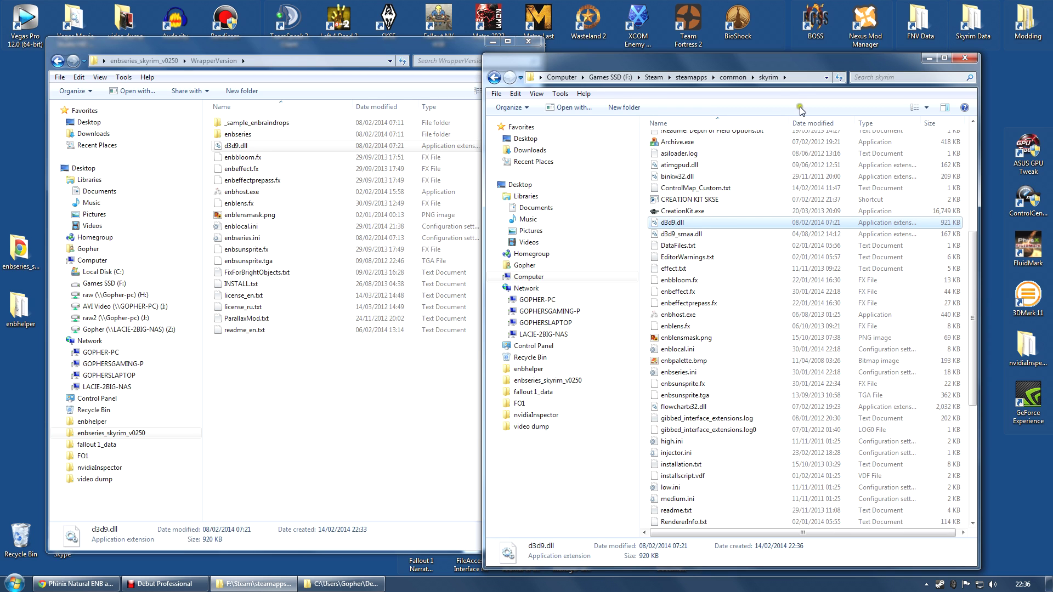
Step: Close the WrapperVersion window and delete the enbseries_skyrim_v0250 desktop folder
click(529, 41)
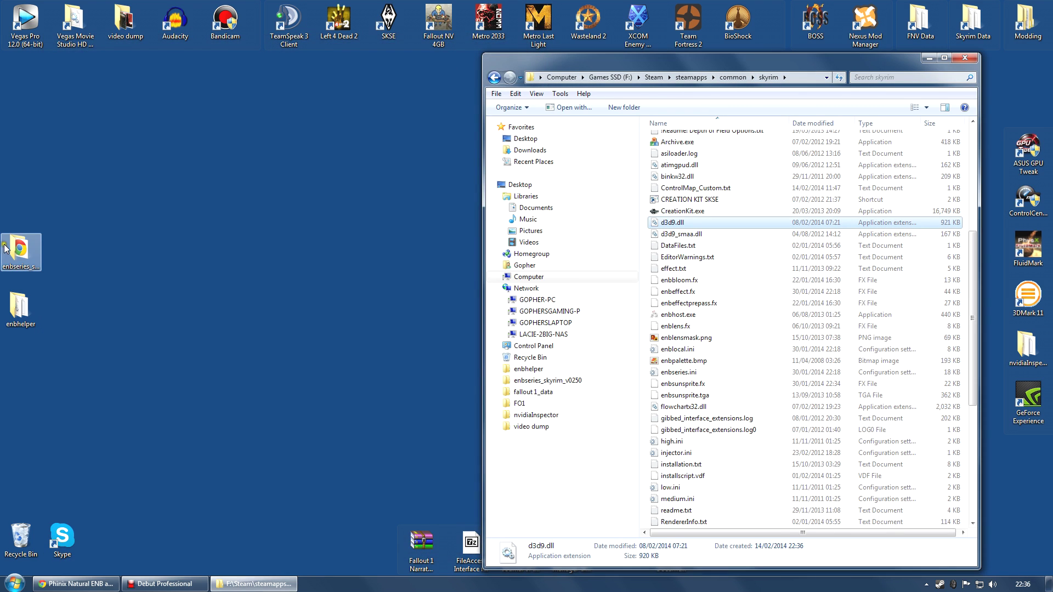
right_click(12, 253)
click(56, 470)
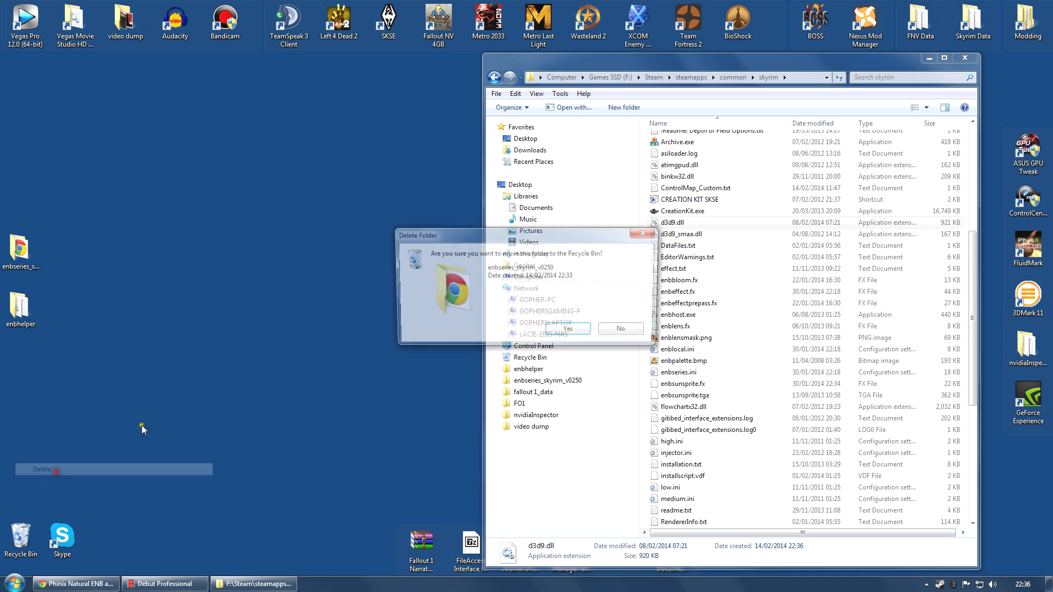
click(557, 333)
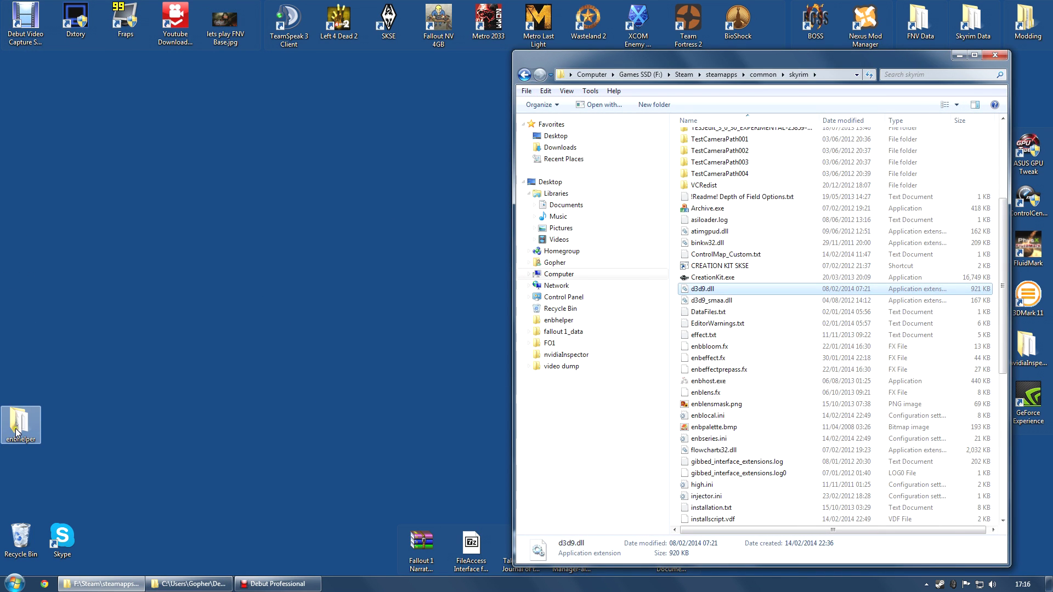
Step: Copy enbhelper.dll from the desktop enbhelper folder into skyrim\enbseries
double_click(16, 432)
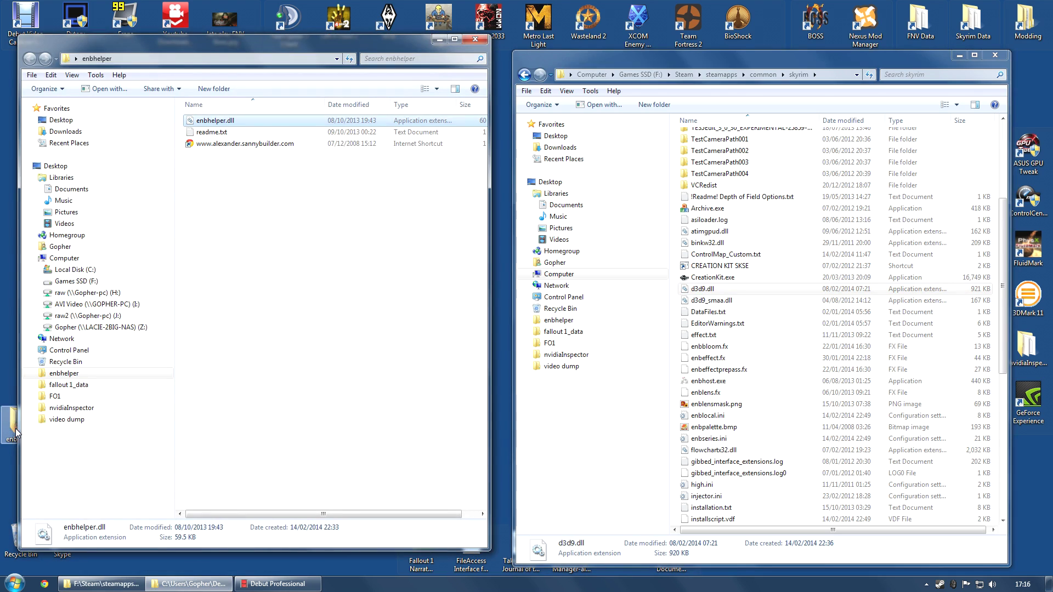
right_click(209, 117)
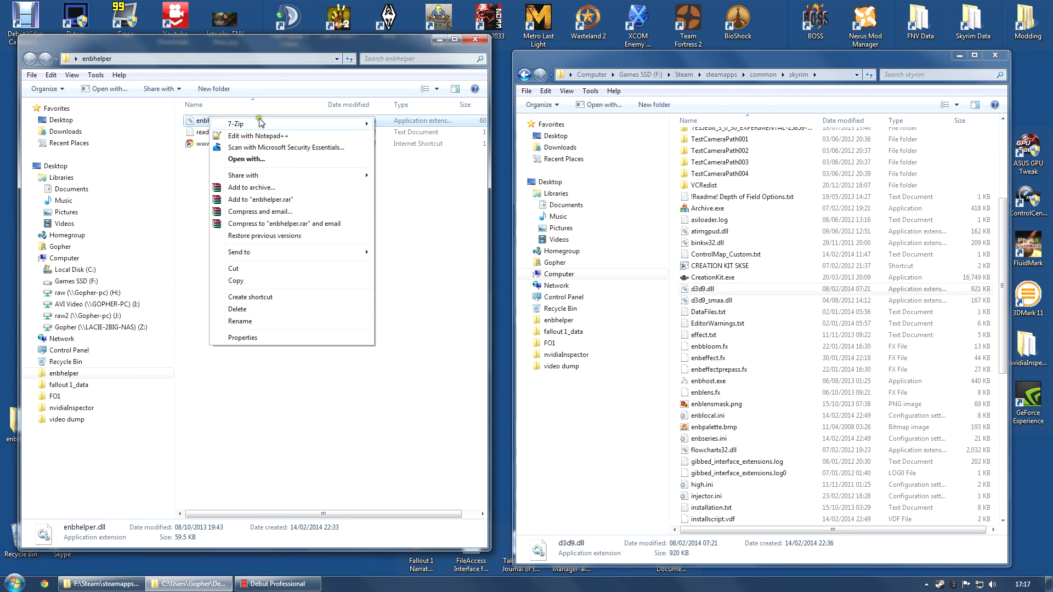
click(258, 282)
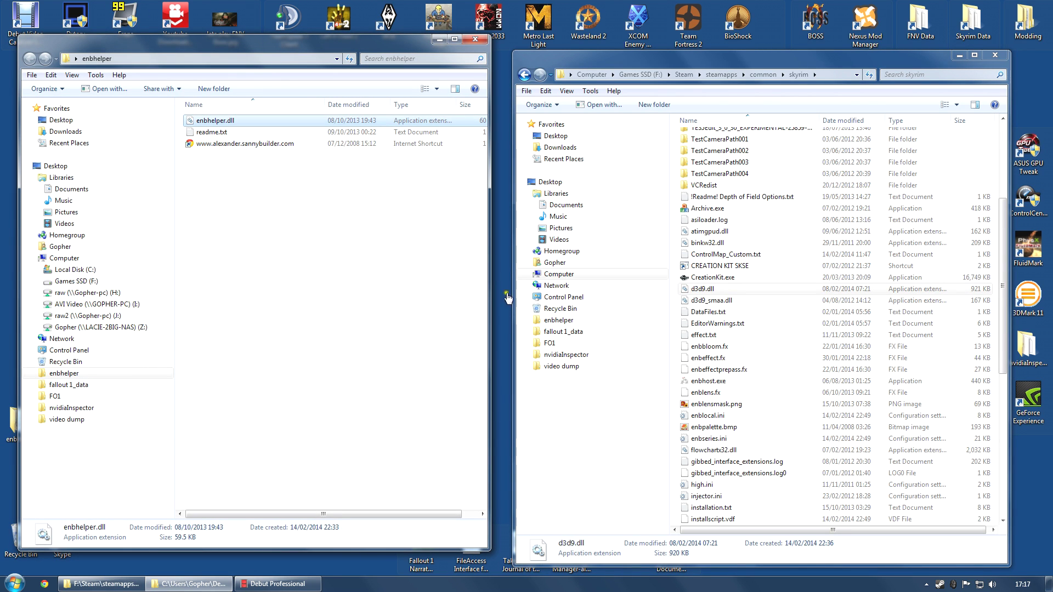
drag(1003, 280, 996, 194)
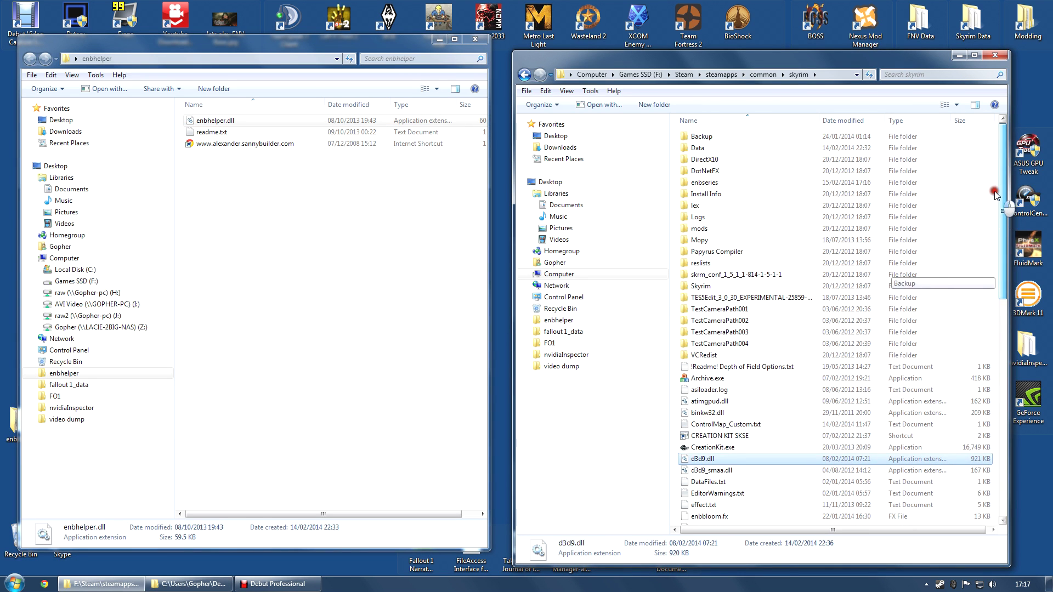
double_click(708, 187)
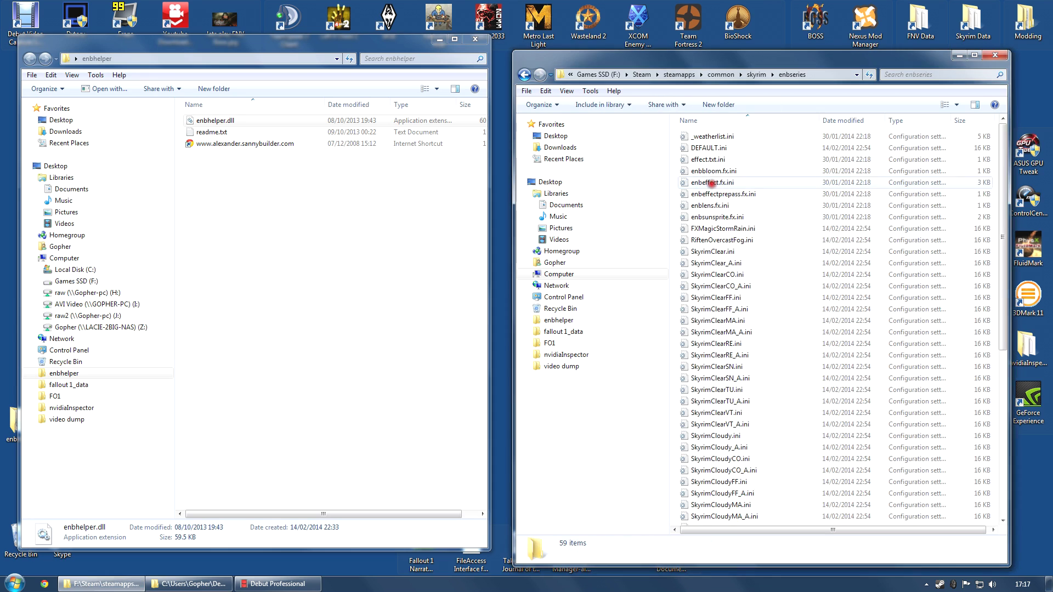
right_click(793, 252)
click(823, 331)
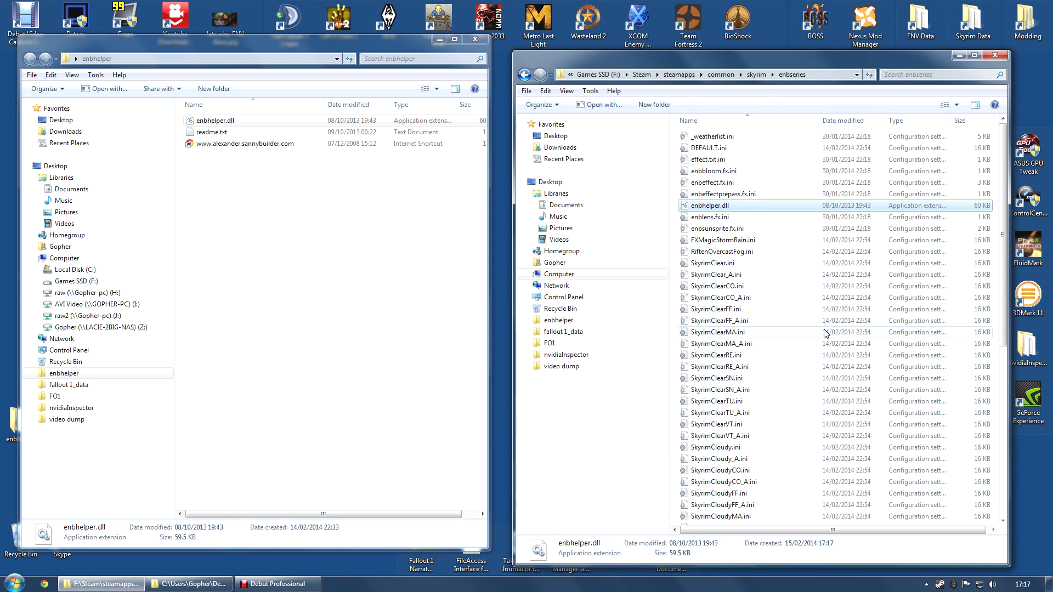
Step: Close the enbhelper window, delete the desktop enbhelper folder, and return to the skyrim folder
click(475, 39)
right_click(22, 425)
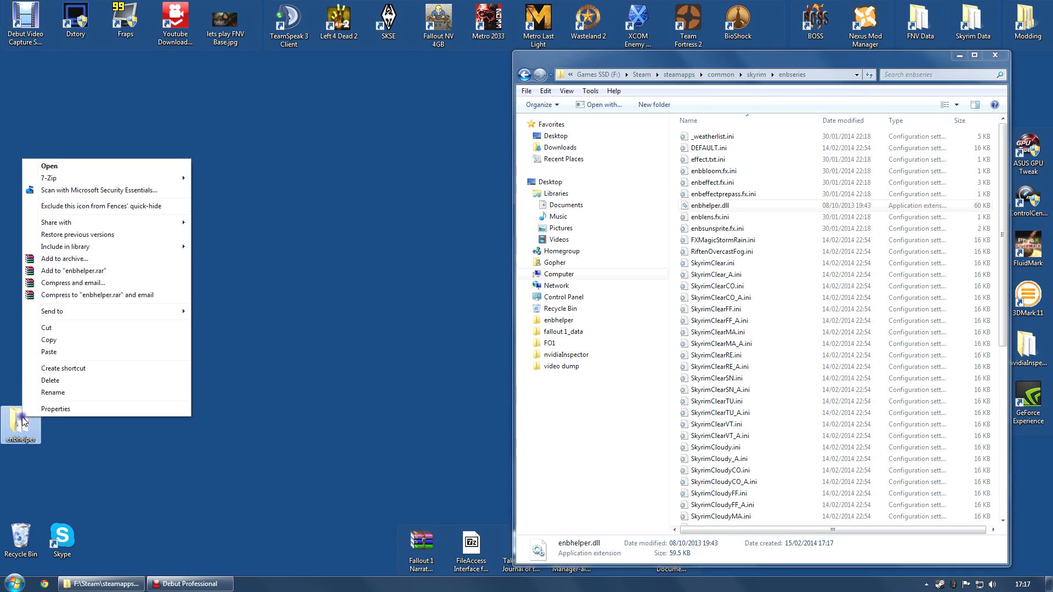
click(60, 386)
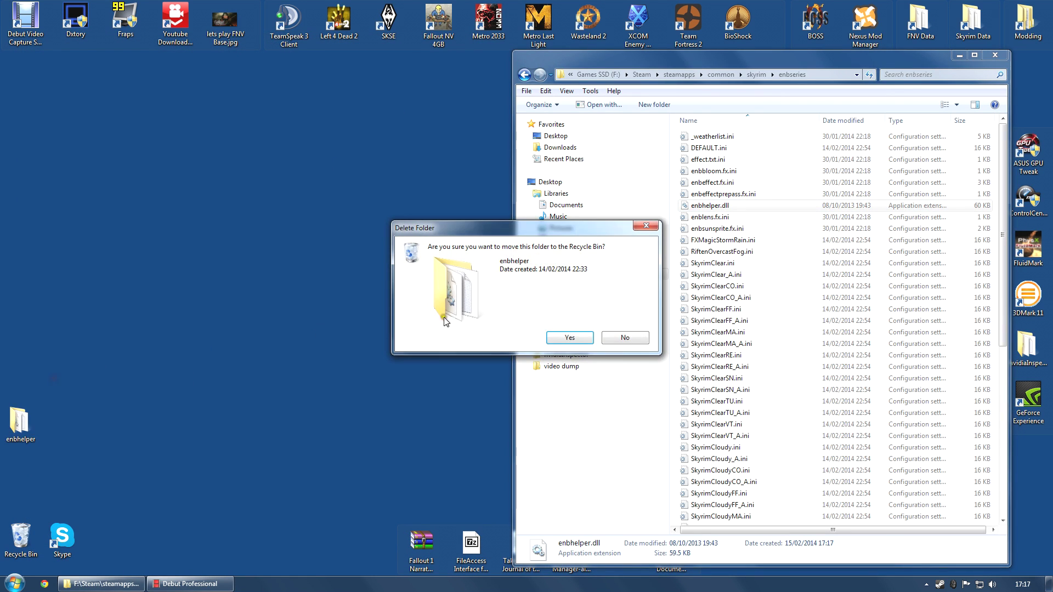
click(582, 337)
click(757, 74)
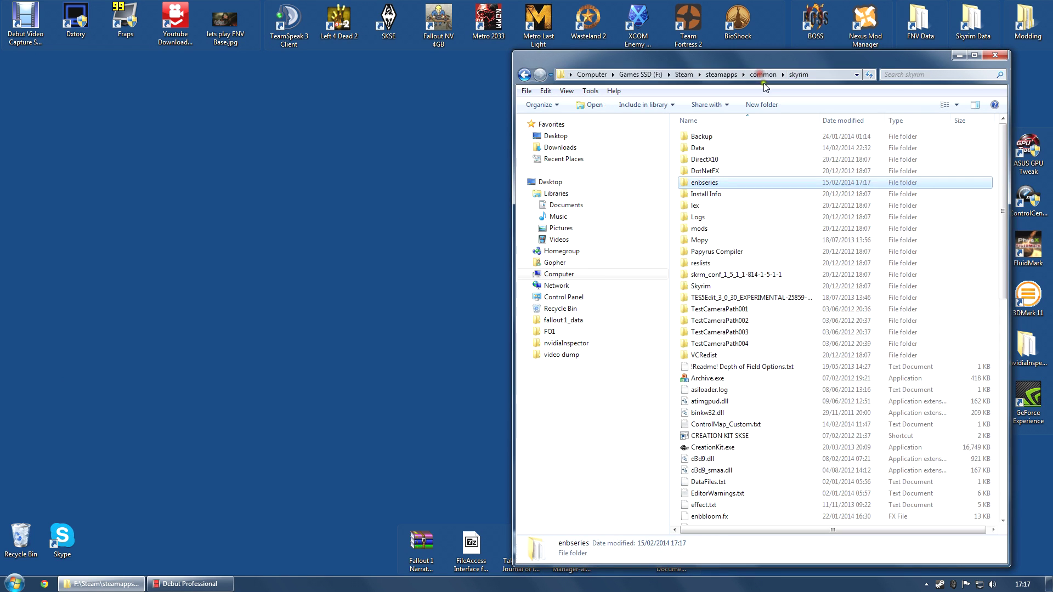
Step: Scroll the Phinix Natural ENB notes to the enblocal 'use this utility' link and right-click it
scroll(806, 249, down, 8)
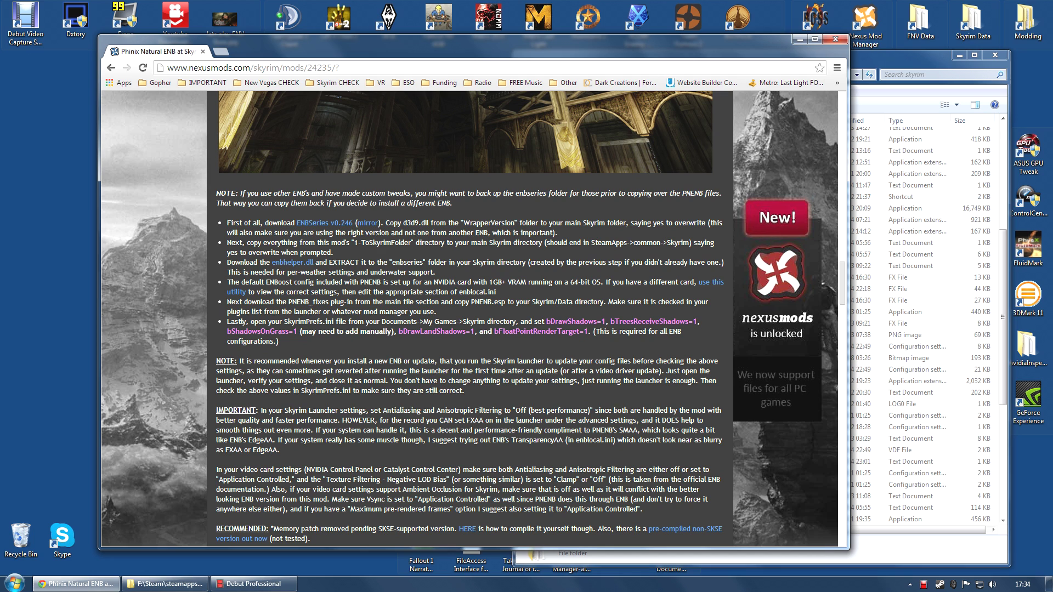
right_click(710, 284)
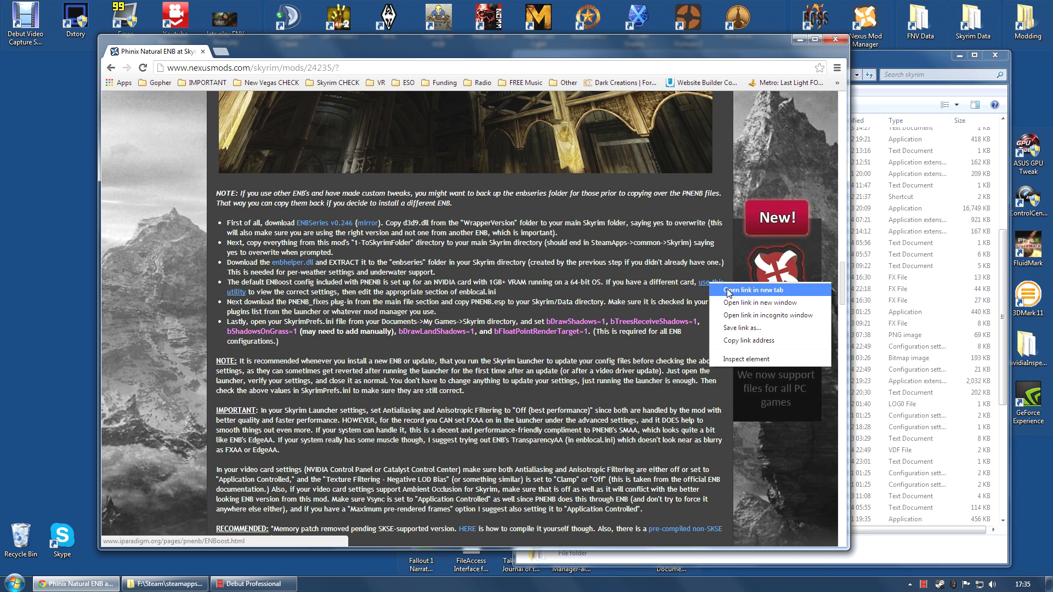
Step: Open the ENBoost Option Selector in a new tab and show settings for 64-bit OS, NVIDIA, 1GB+ VRAM
click(729, 290)
click(267, 52)
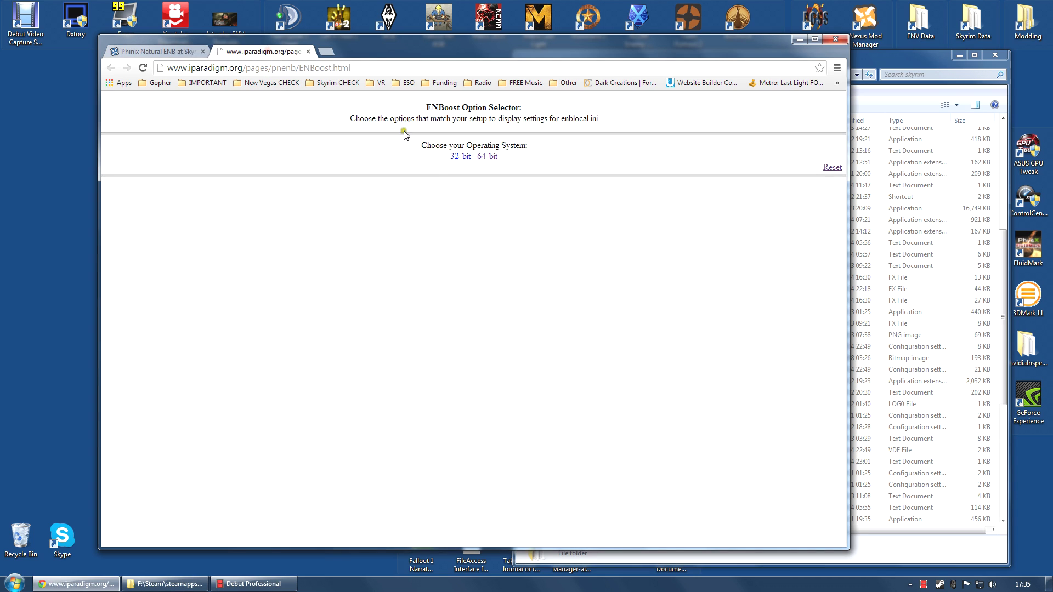
click(485, 157)
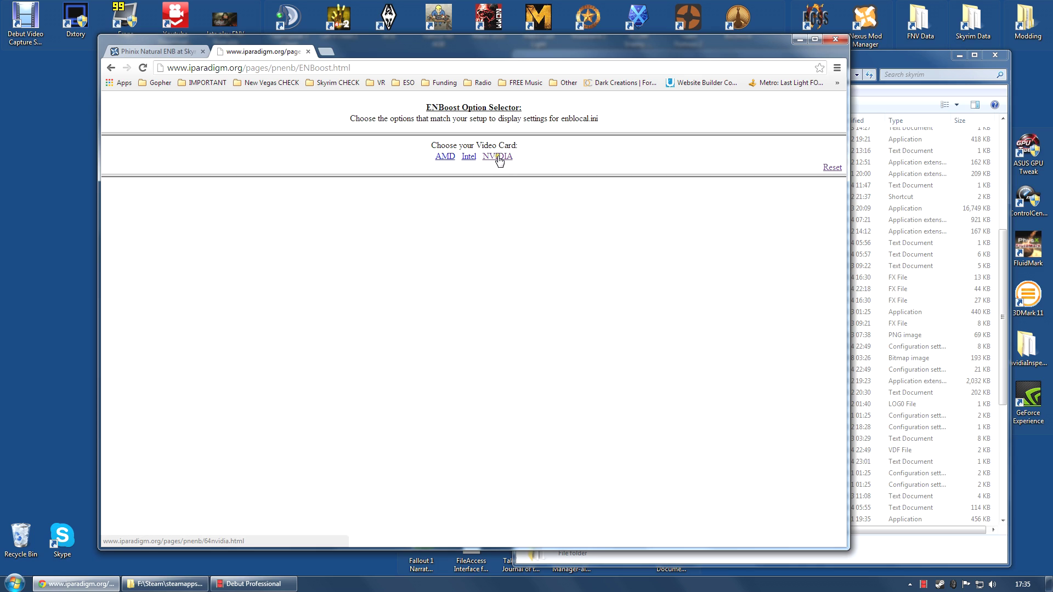
click(499, 158)
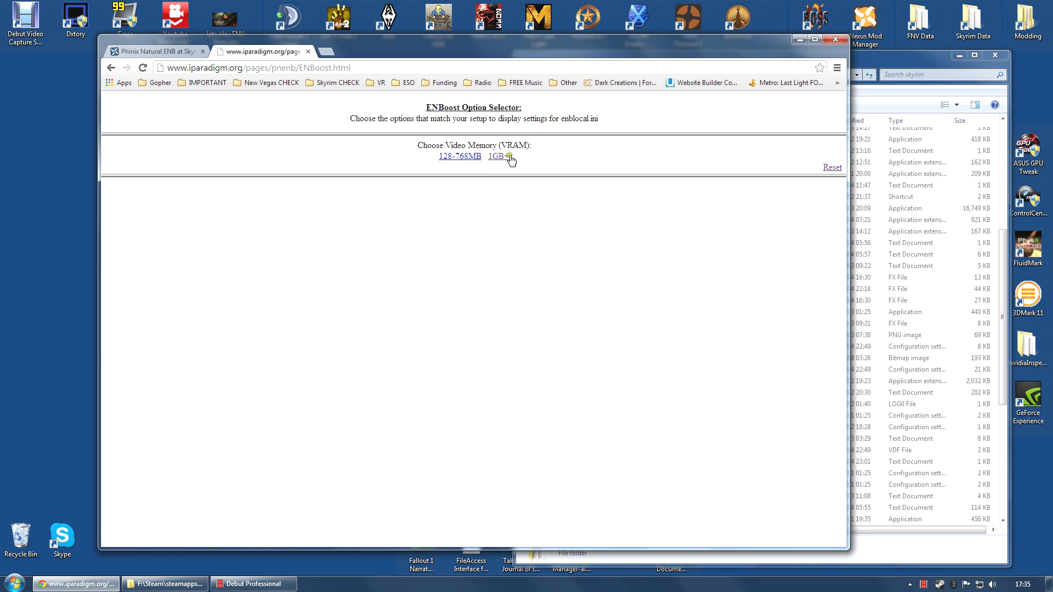
click(500, 158)
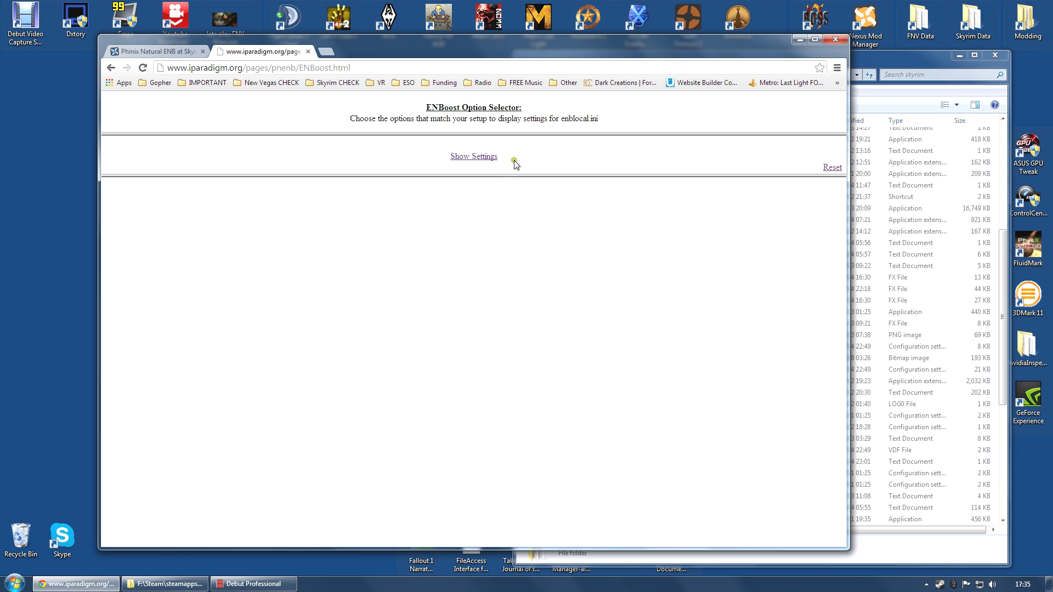
click(488, 157)
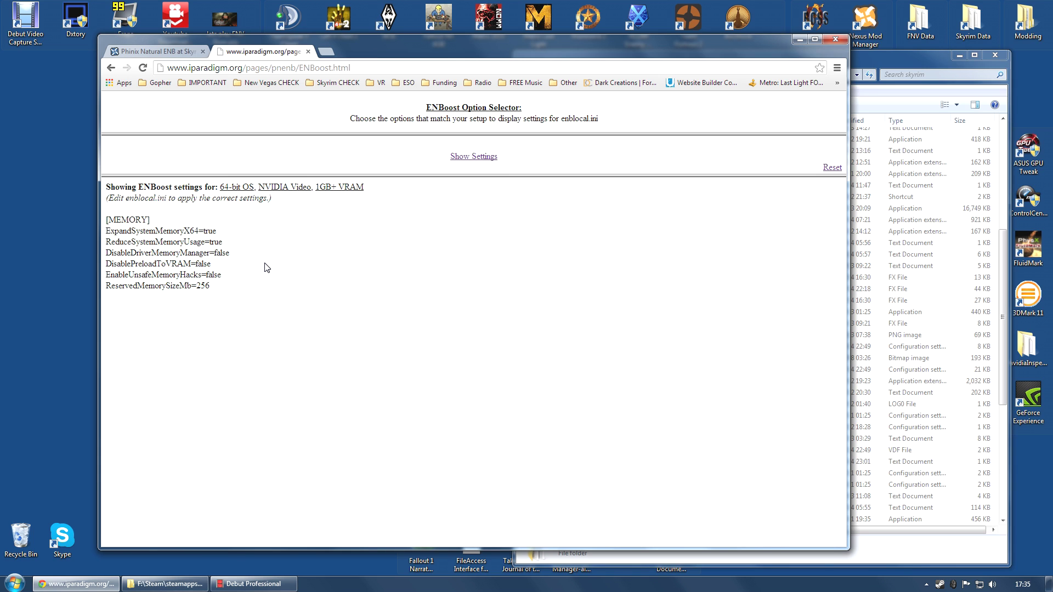
Step: Open enblocal.ini from the Skyrim folder in Notepad++
click(897, 60)
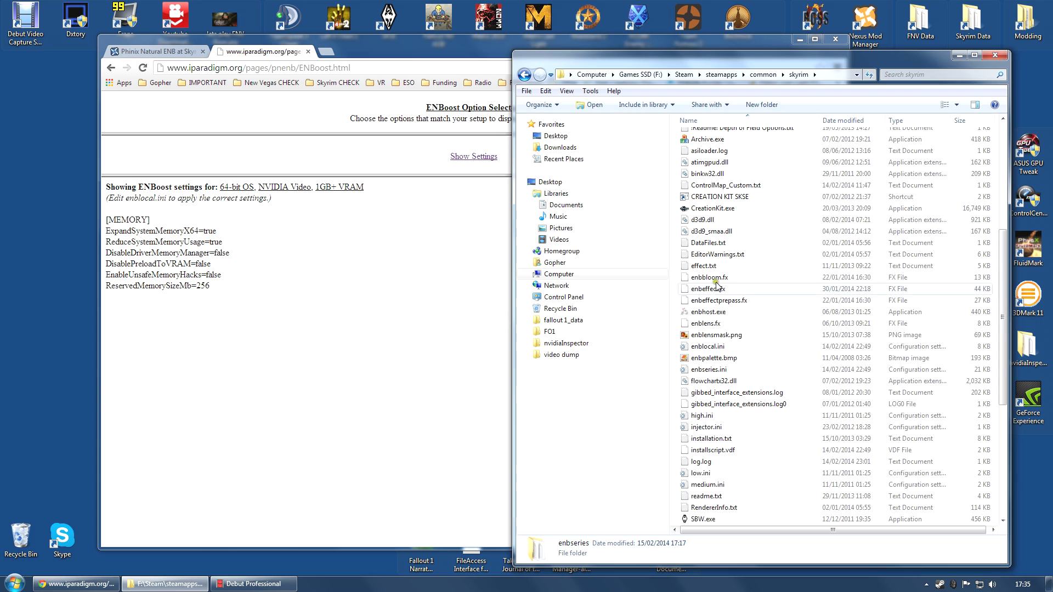
right_click(711, 348)
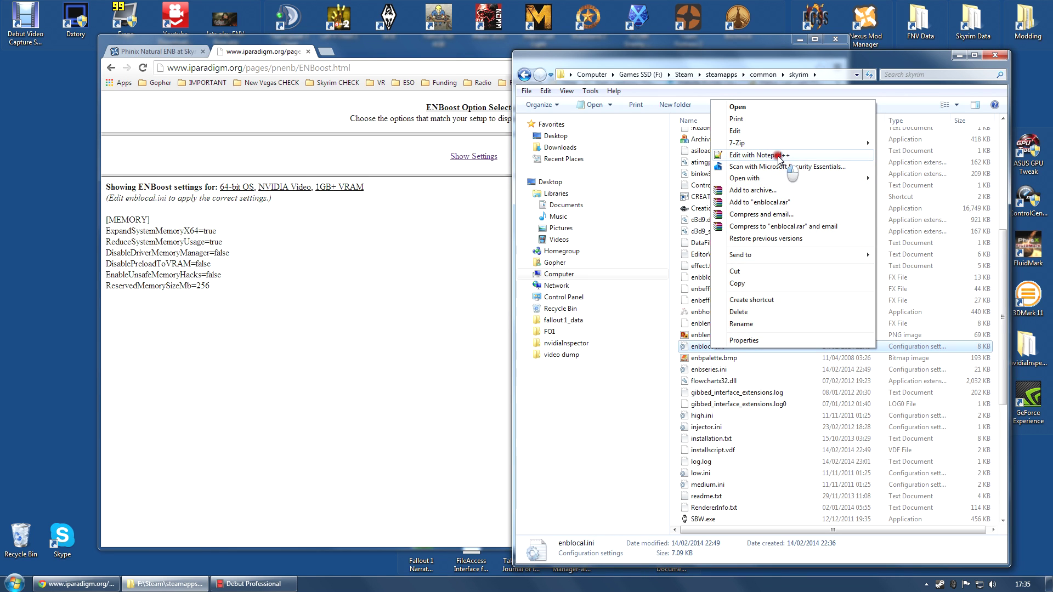
click(759, 155)
Step: Check the [MEMORY] section values, including ReservedMemorySizeMb=256, against the recommended ENBoost settings
scroll(629, 248, up, 2)
scroll(678, 257, up, 2)
scroll(679, 258, up, 12)
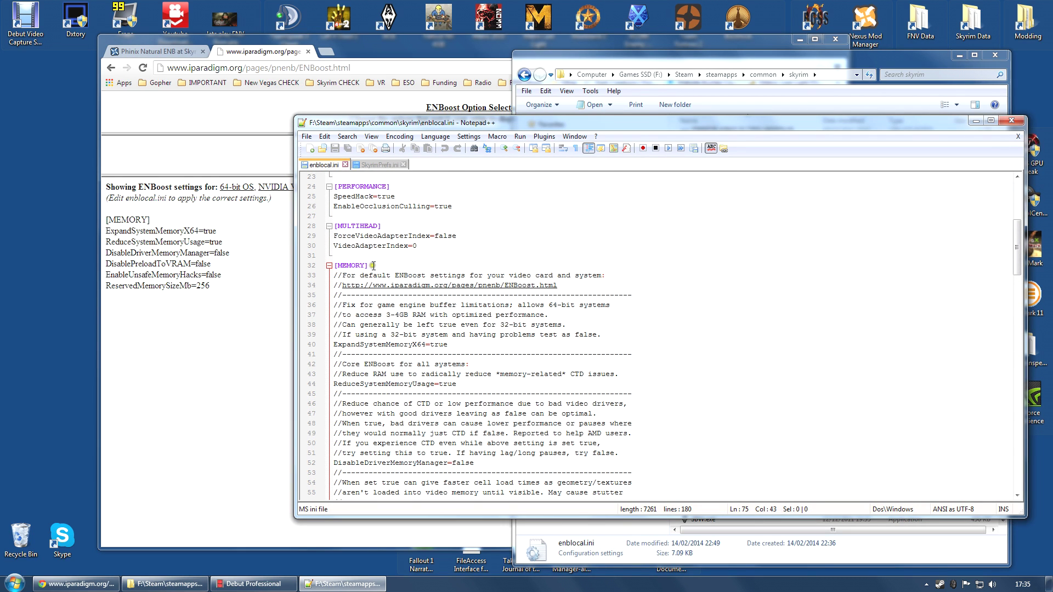
drag(377, 266, 332, 266)
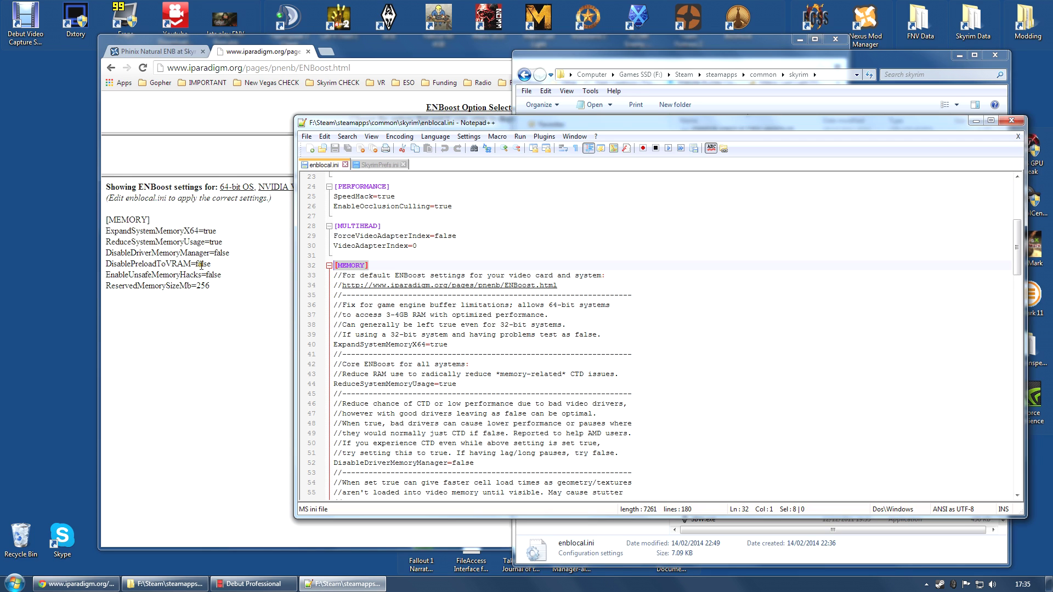
scroll(483, 389, down, 6)
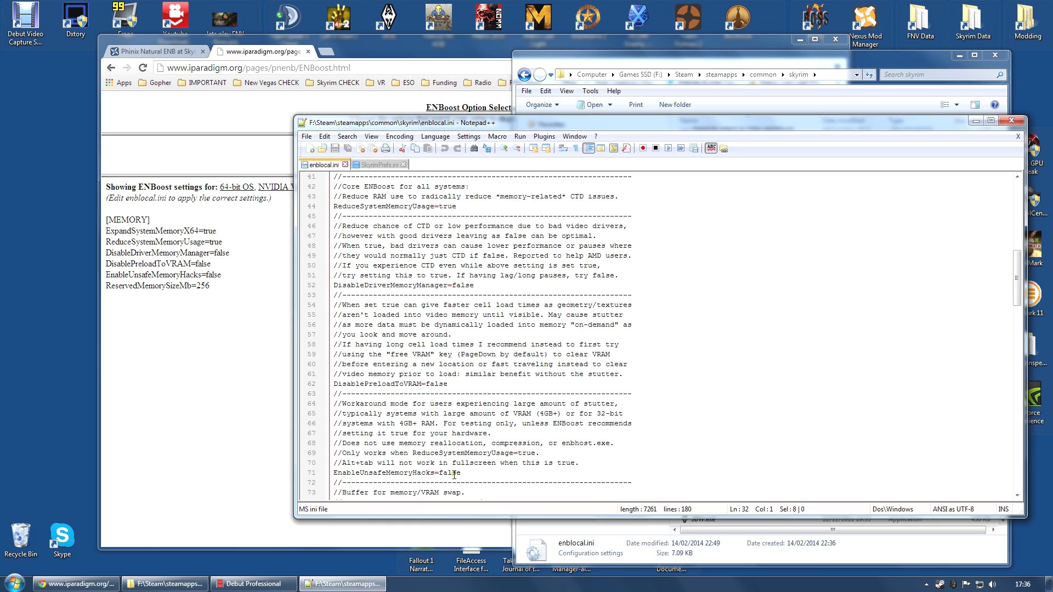
scroll(466, 458, down, 5)
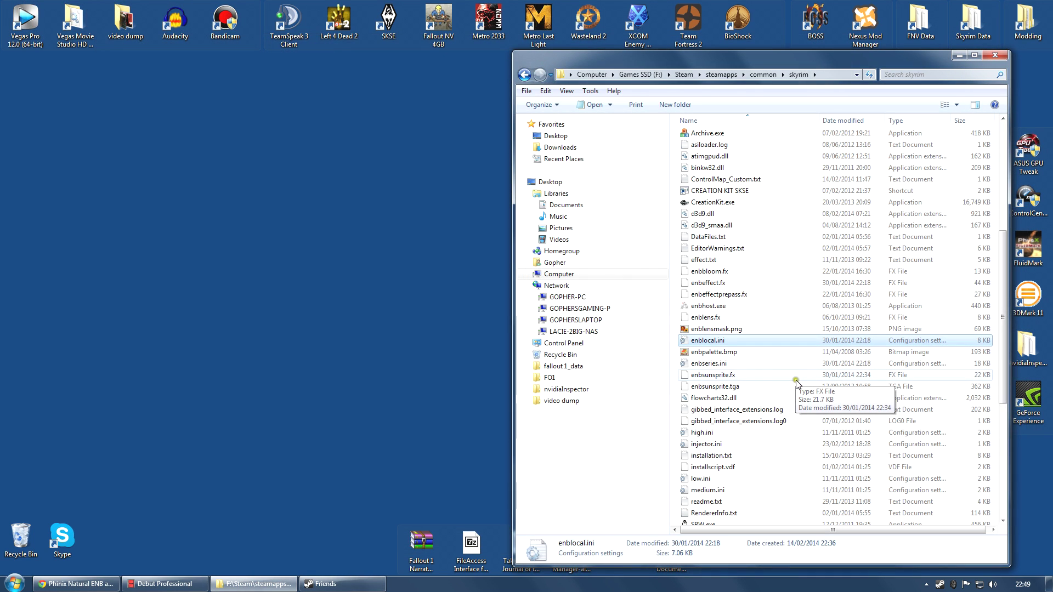
Step: Launch SkyrimLauncher.exe and set Antialiasing to Off in its Options
scroll(803, 390, down, 7)
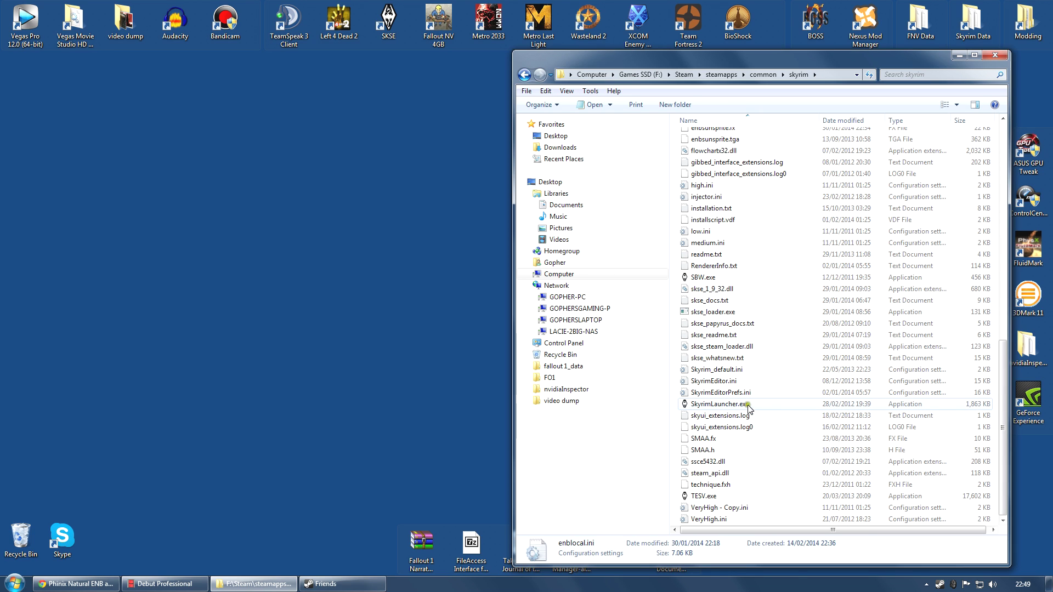
double_click(738, 405)
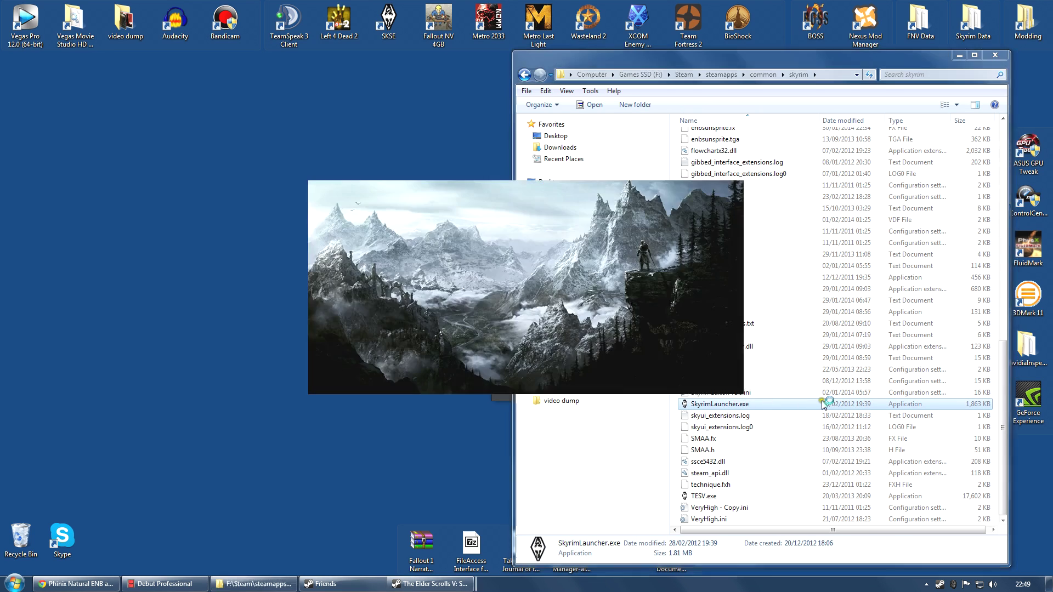
click(689, 278)
click(497, 272)
click(501, 281)
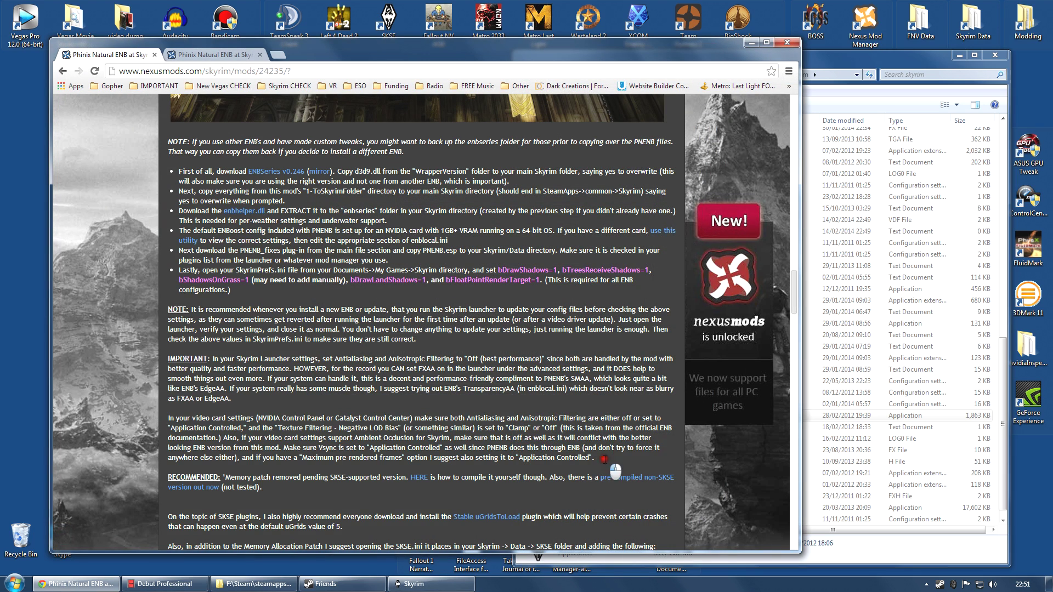
drag(612, 464, 177, 428)
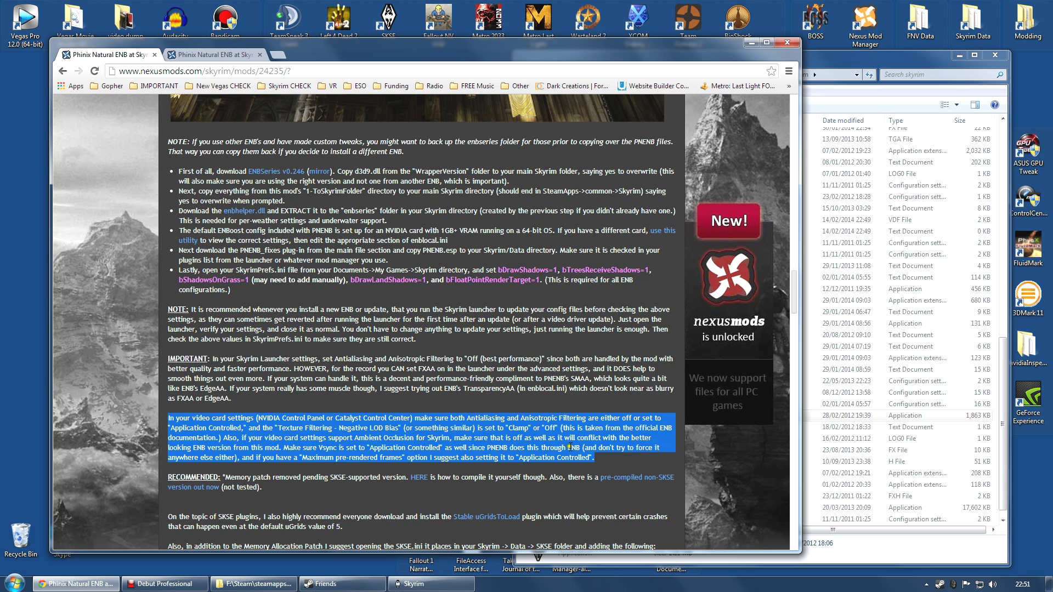
drag(597, 457, 166, 418)
click(201, 431)
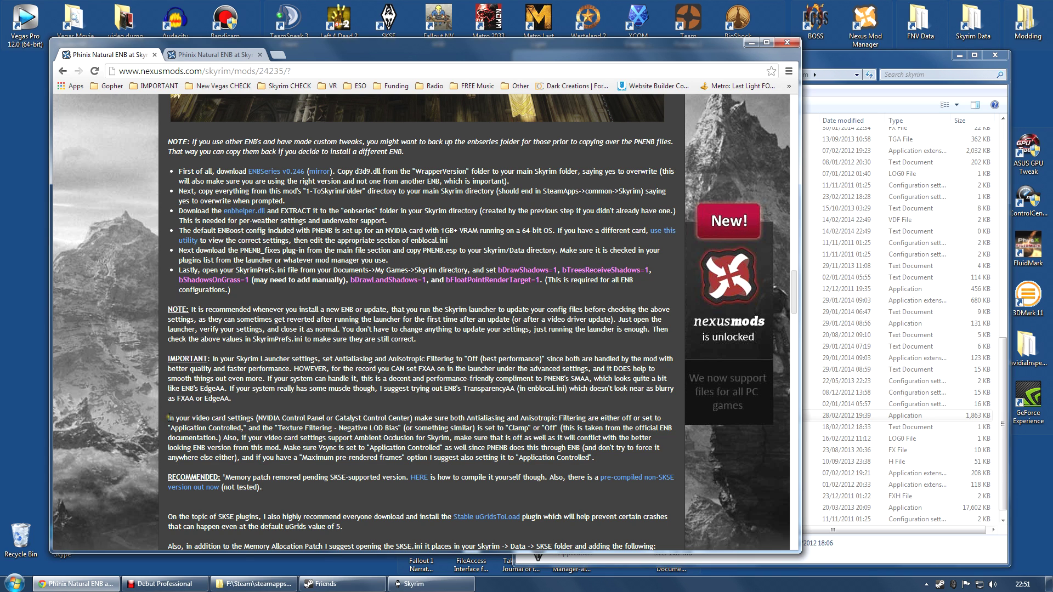
drag(169, 417, 657, 457)
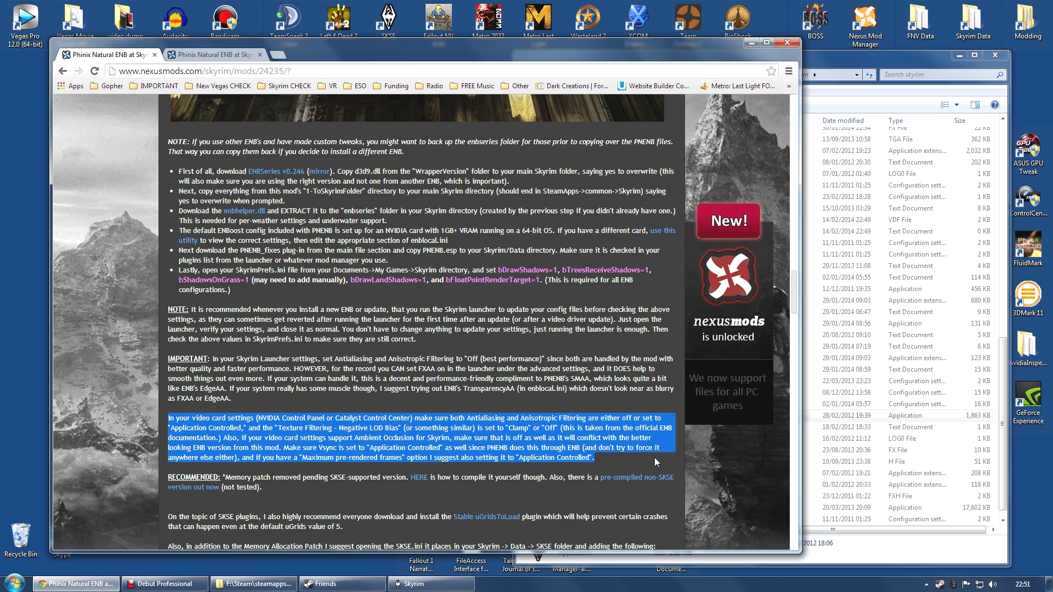
click(654, 457)
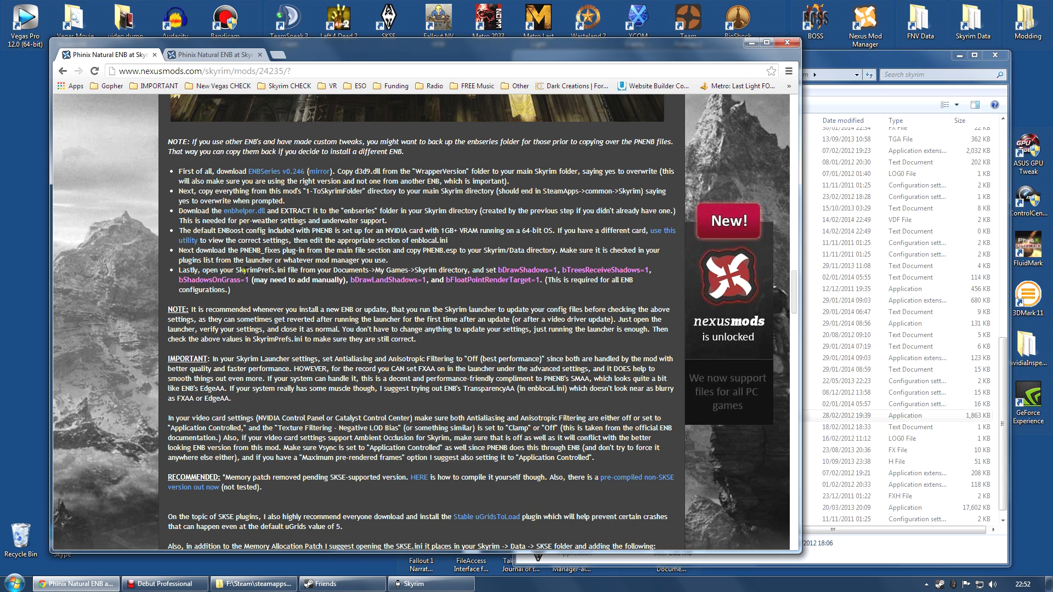
drag(236, 270, 285, 270)
Step: Open SkyrimPrefs.ini from Documents\My Games\Skyrim with Edit with Notepad++
click(287, 269)
click(14, 582)
click(185, 342)
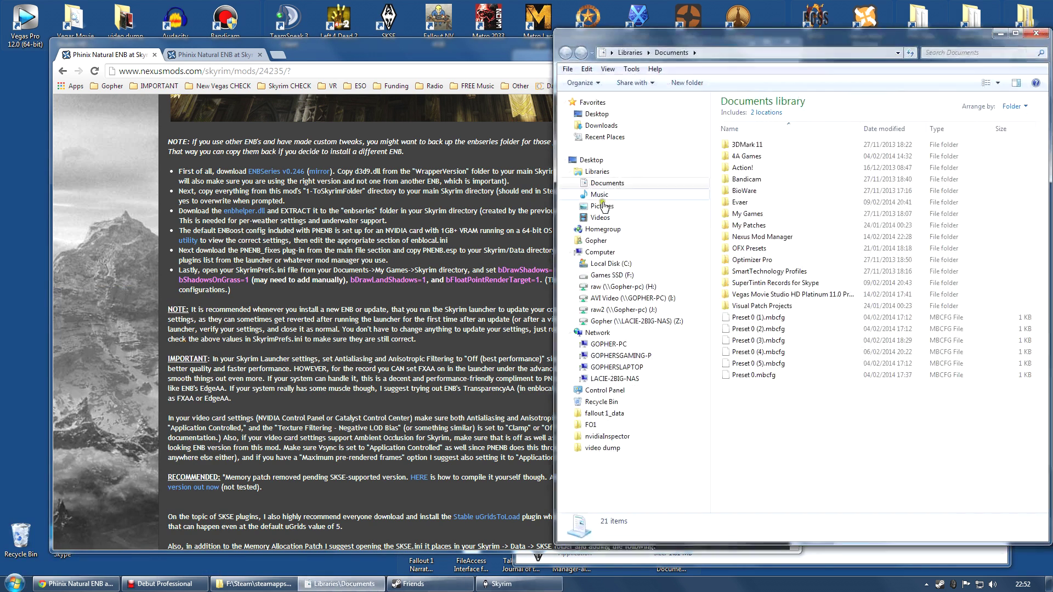
double_click(750, 214)
click(757, 215)
double_click(746, 237)
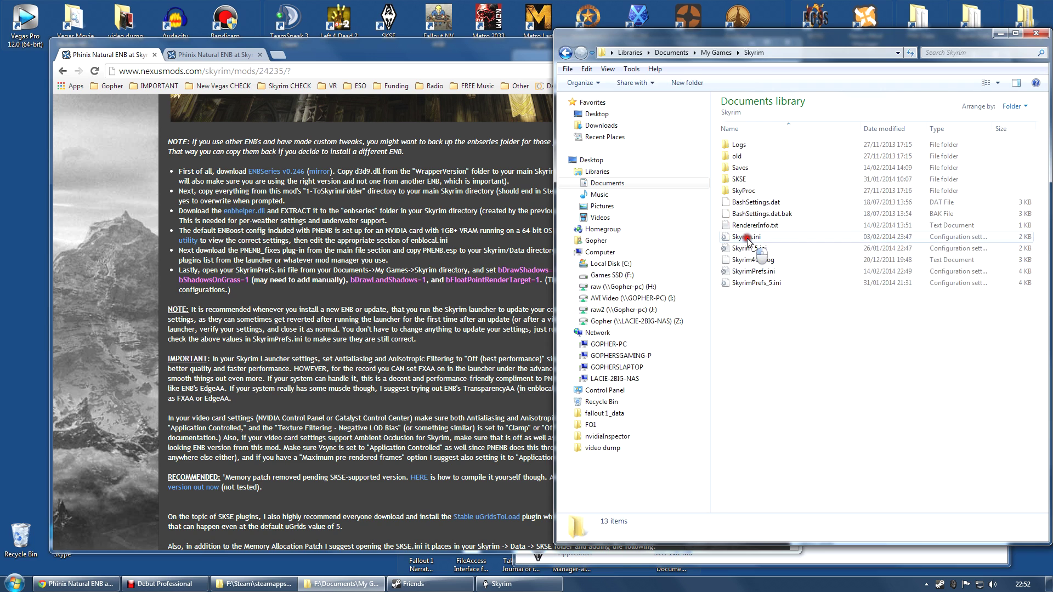
right_click(754, 274)
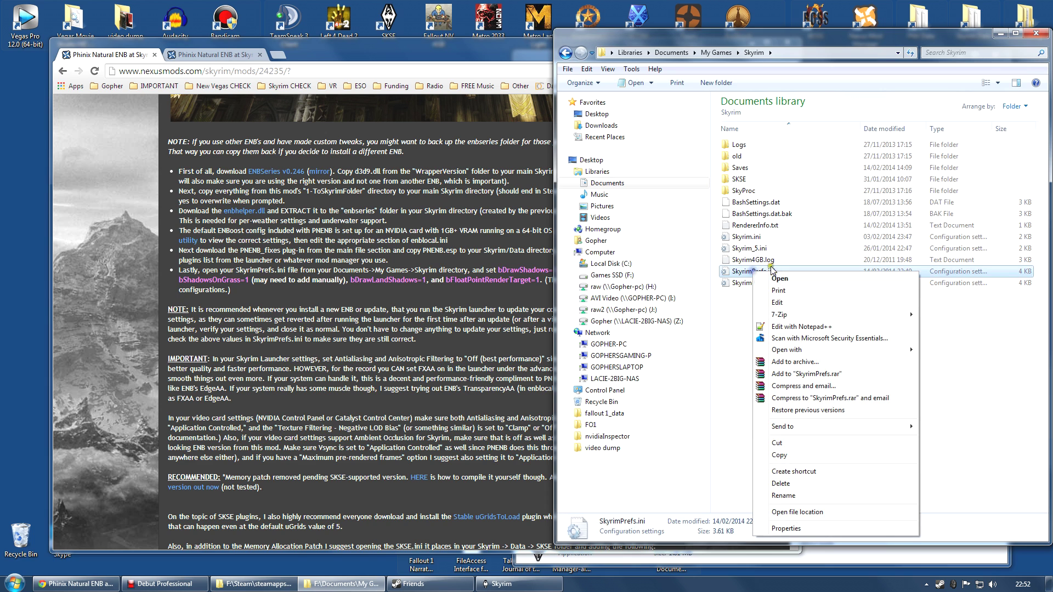
click(787, 326)
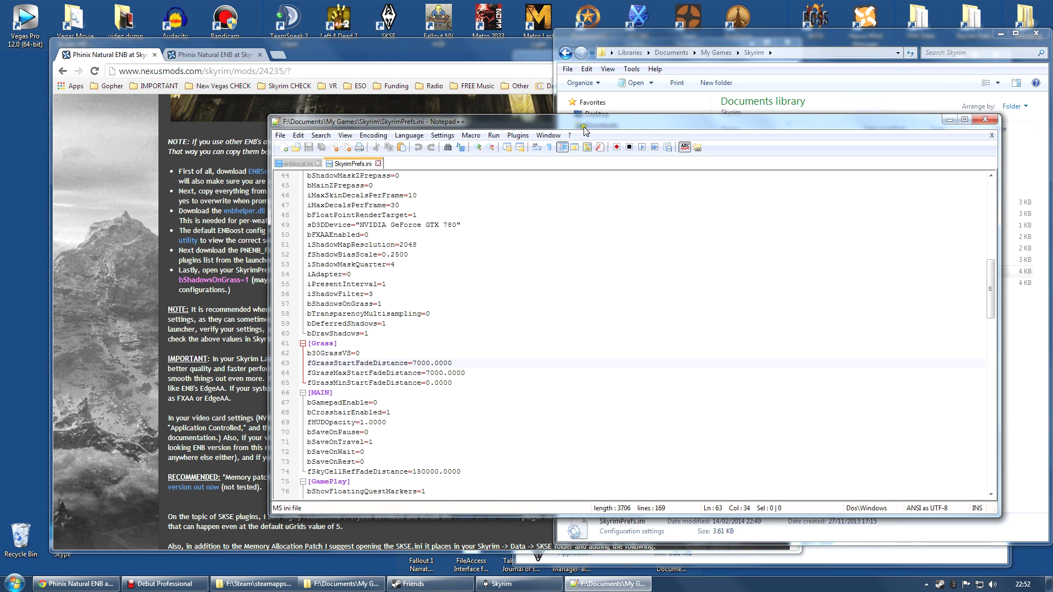
Step: Copy bDrawShadows from the mod page and find it in SkyrimPrefs.ini on line 60
drag(569, 125, 596, 126)
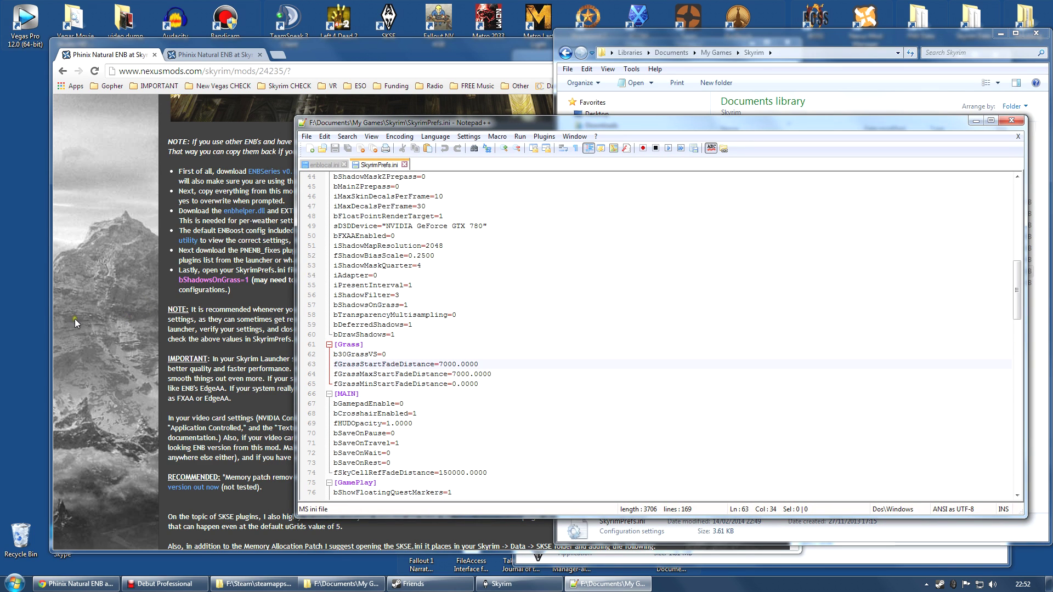
click(91, 304)
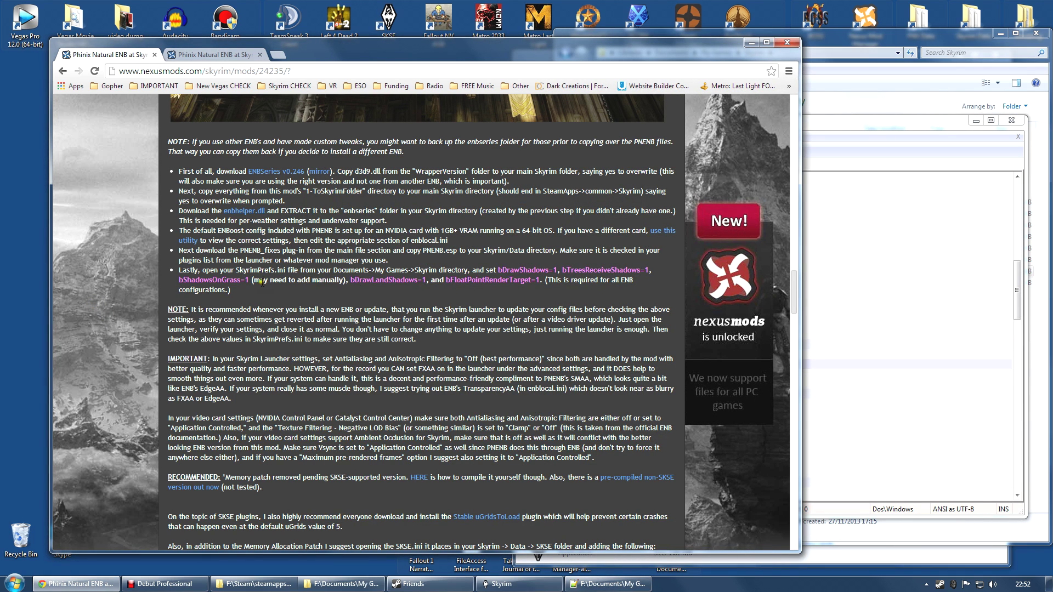
double_click(515, 270)
key(ctrl+c)
right_click(519, 271)
click(543, 277)
click(878, 132)
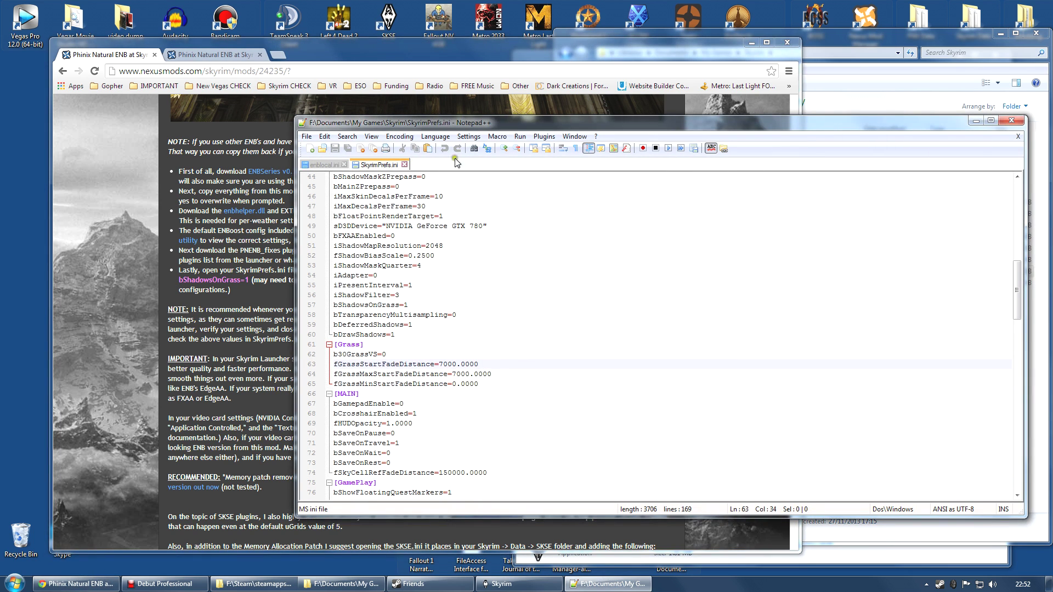
click(378, 186)
key(ctrl+f)
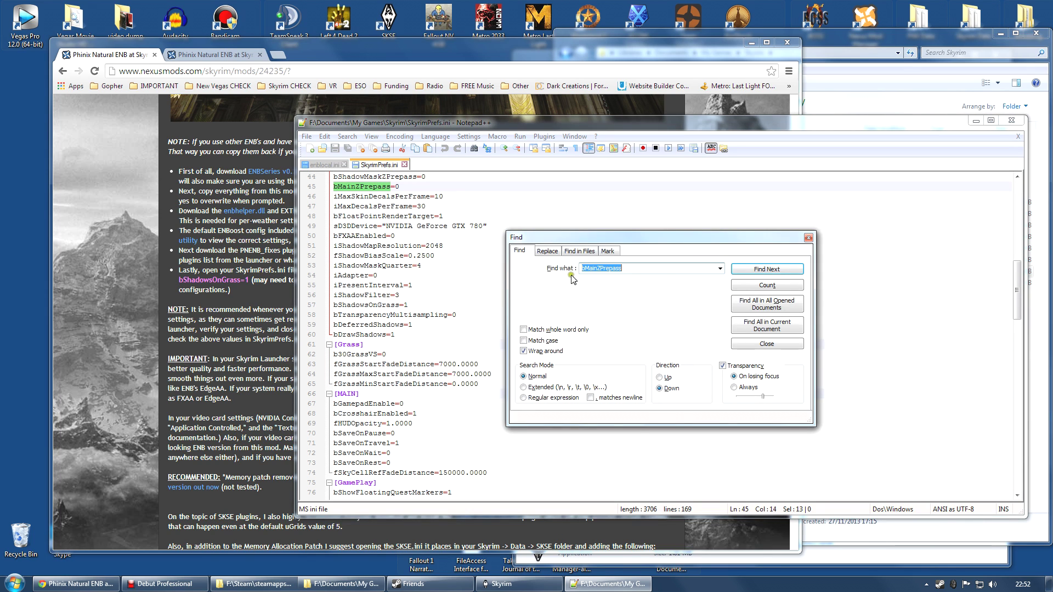
right_click(630, 269)
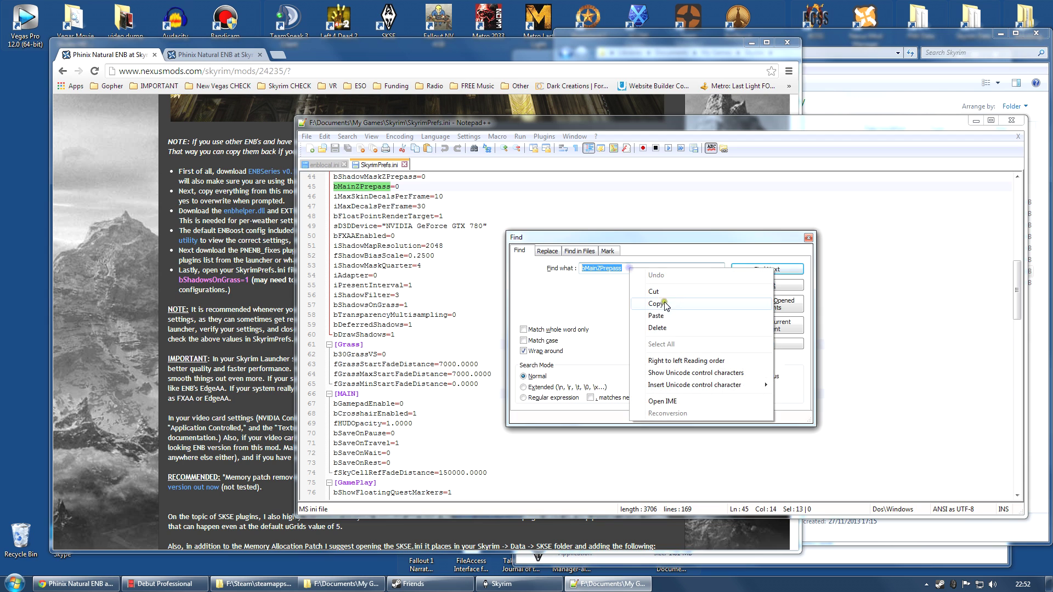
click(667, 315)
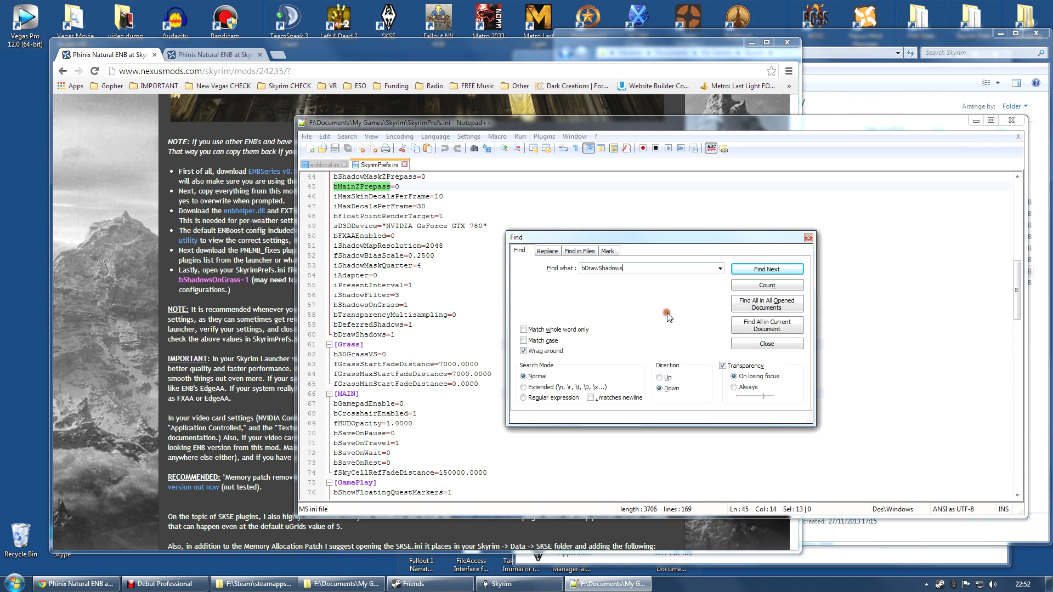
click(767, 269)
click(808, 238)
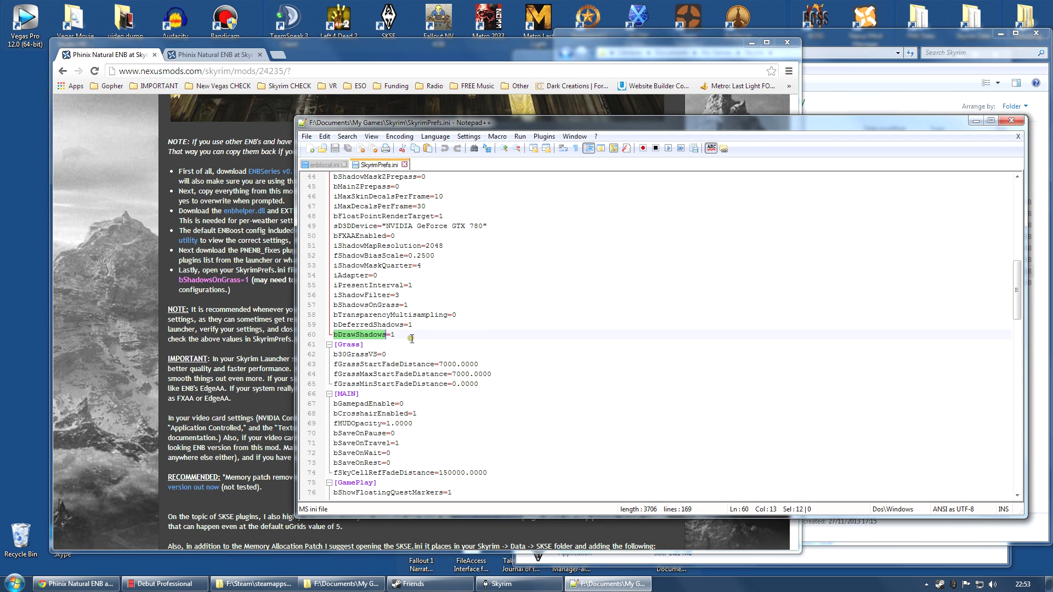
Step: Search SkyrimPrefs.ini for bTreesReceiveShadows, found on line 32
click(113, 291)
double_click(586, 270)
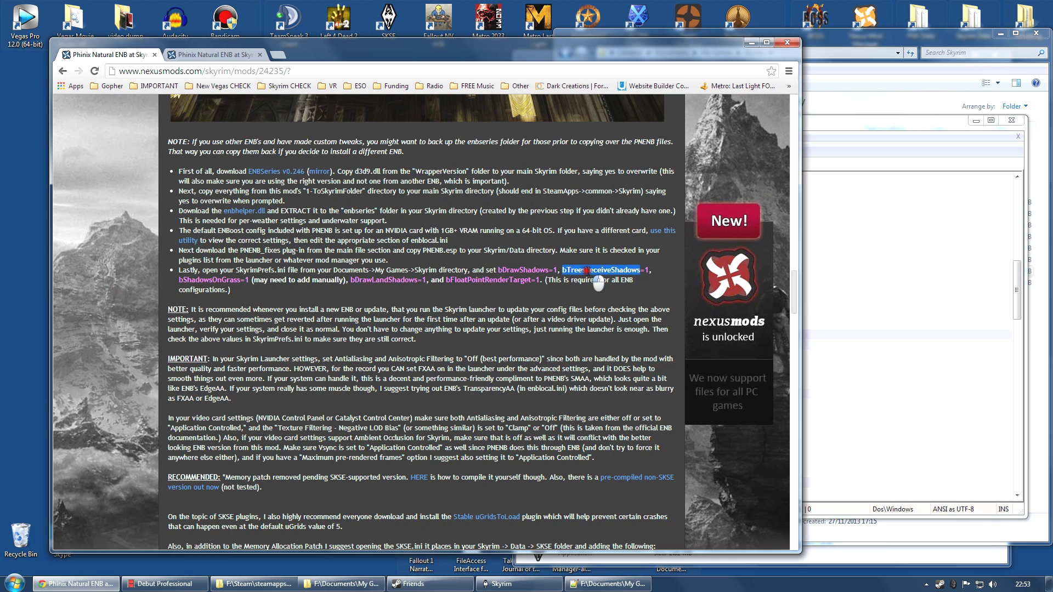
click(896, 141)
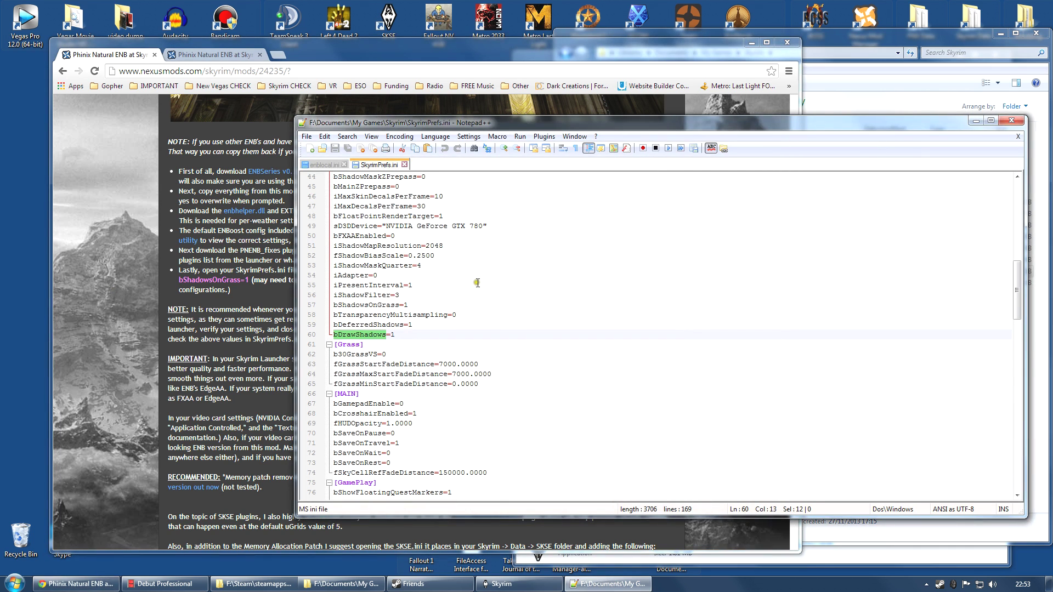
key(ctrl+f)
text(bTreesReceiveShadows)
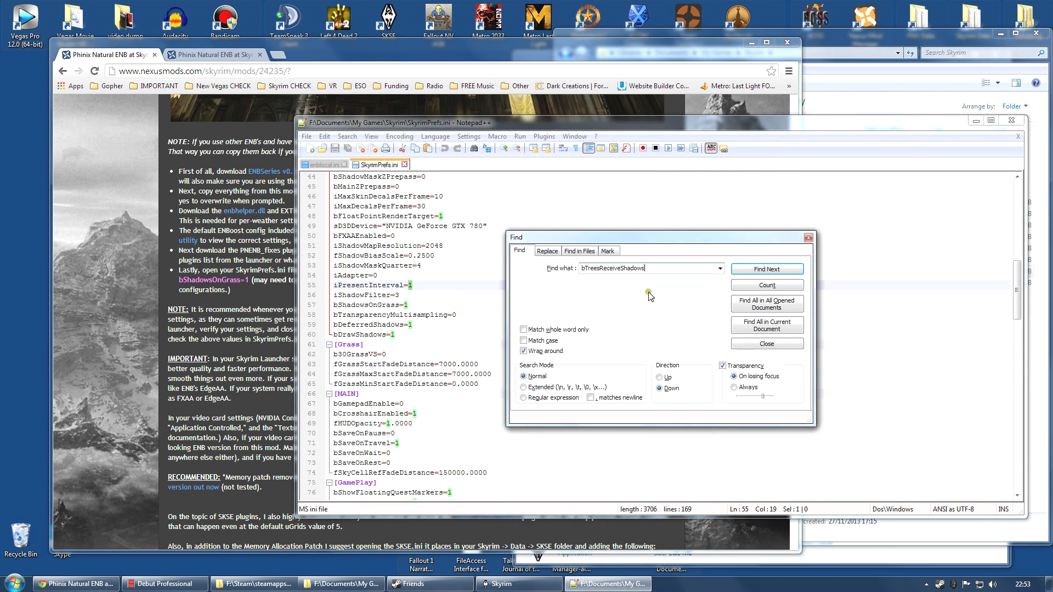
click(753, 270)
click(808, 238)
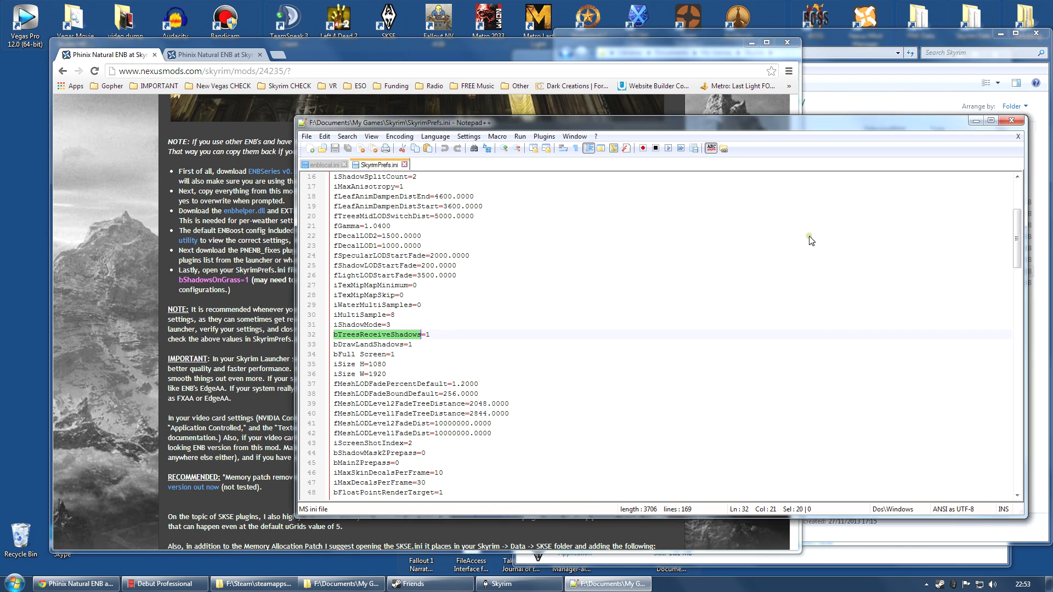
Step: Copy bDrawLandShadows from the page and find it in SkyrimPrefs.ini on line 33
click(166, 275)
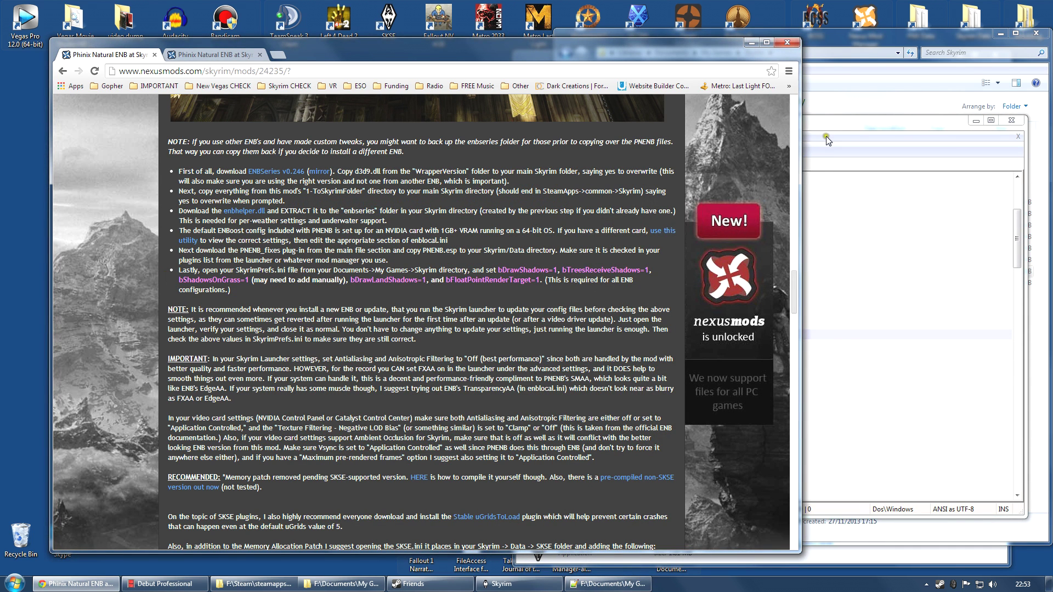
double_click(384, 279)
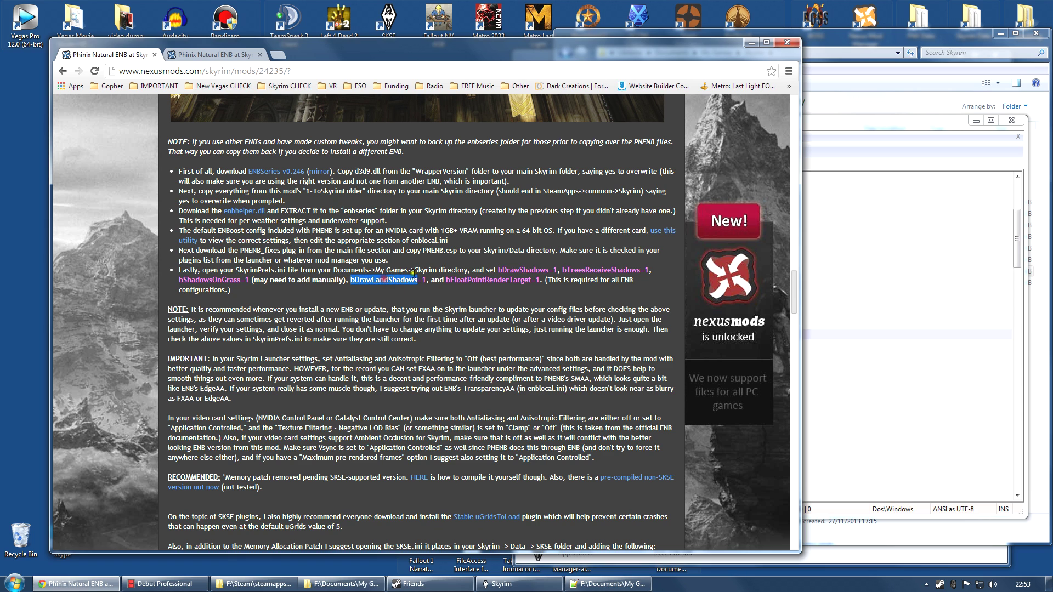
key(ctrl+c)
click(815, 157)
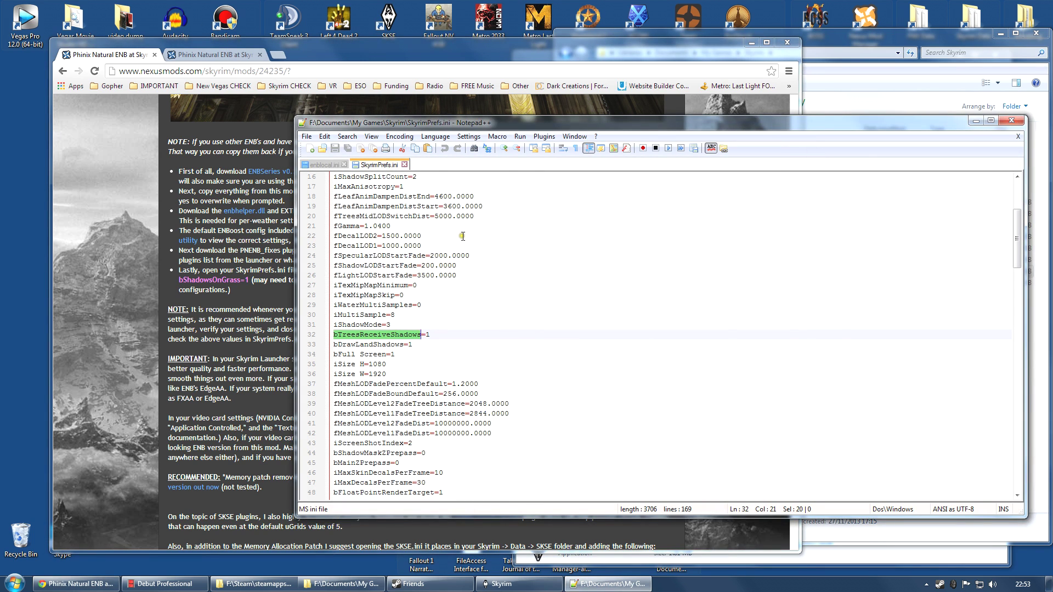
key(ctrl+f)
key(ctrl+v)
click(735, 269)
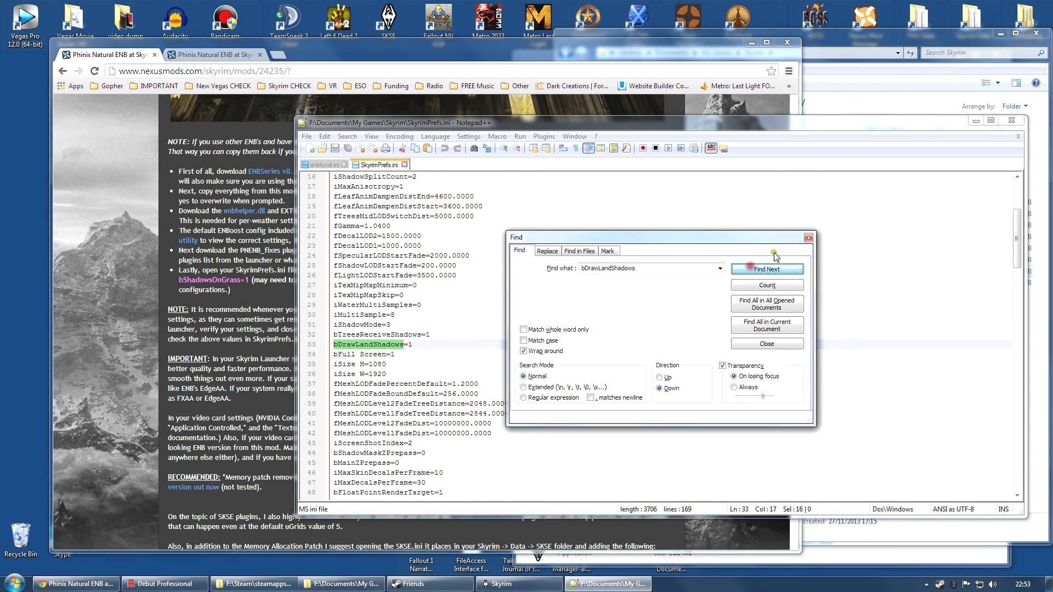
click(808, 238)
click(128, 271)
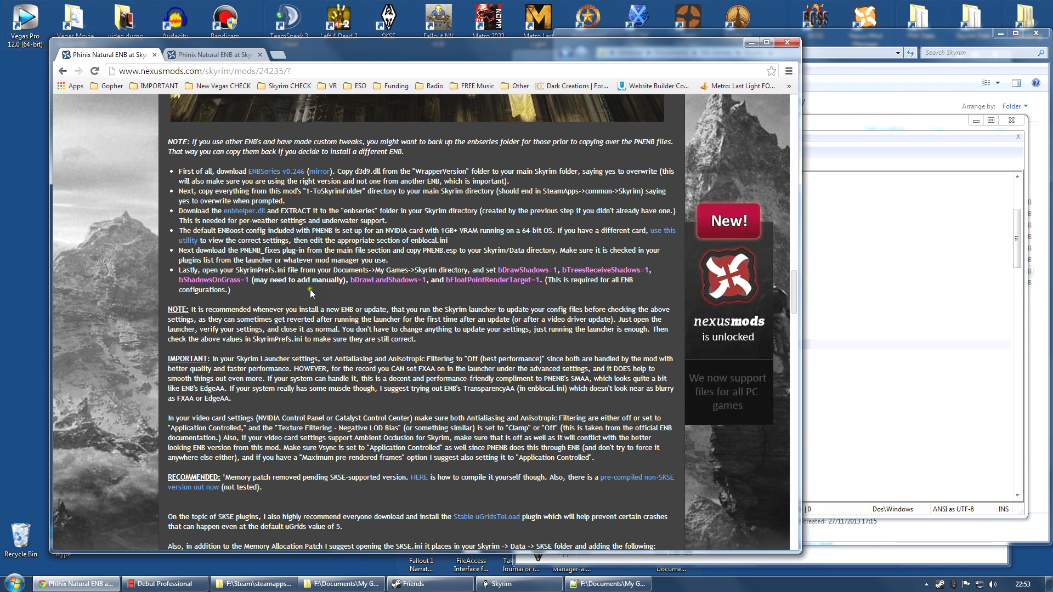
Step: Reread the SkyrimPrefs.ini bullet on the mod page, then return to SkyrimPrefs.ini in Notepad++
drag(236, 270, 286, 271)
click(247, 315)
click(868, 136)
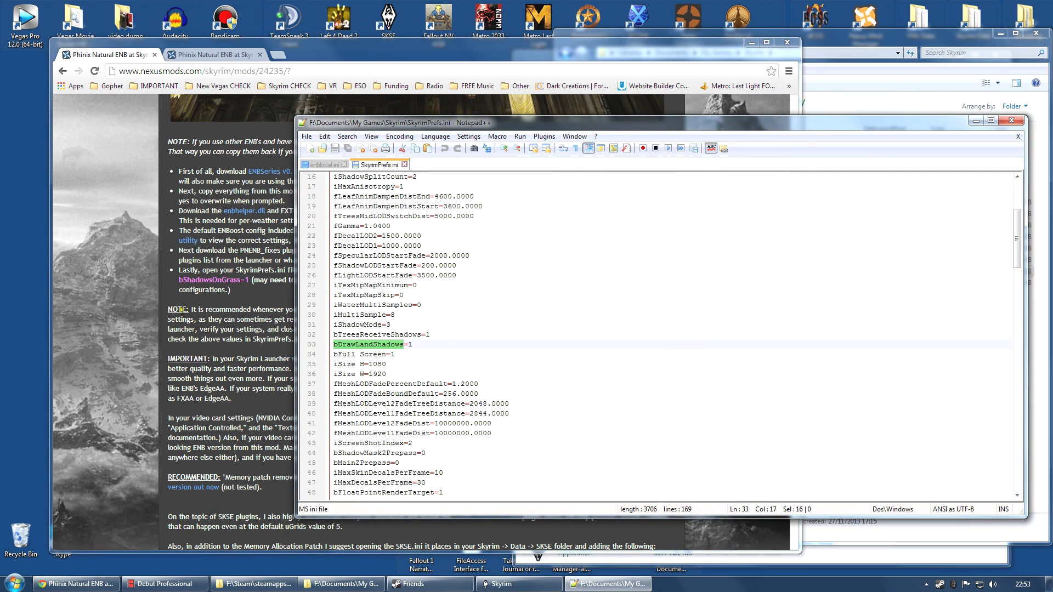
Step: Copy bFloatPointRenderTarget from the mod page and find it set to 1 on line 48
click(176, 311)
double_click(487, 280)
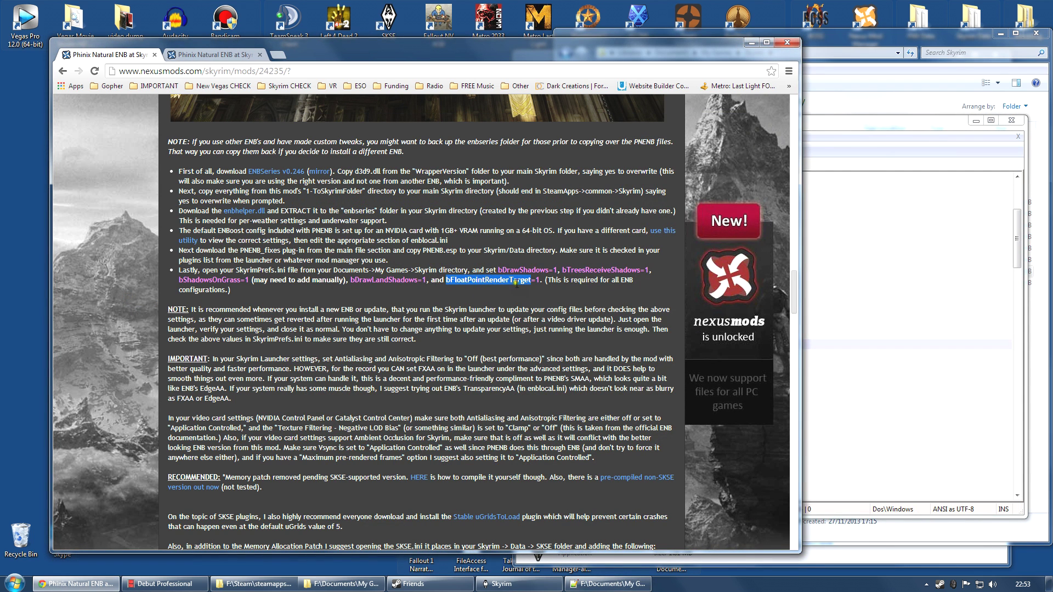
click(836, 161)
click(589, 243)
key(ctrl+f)
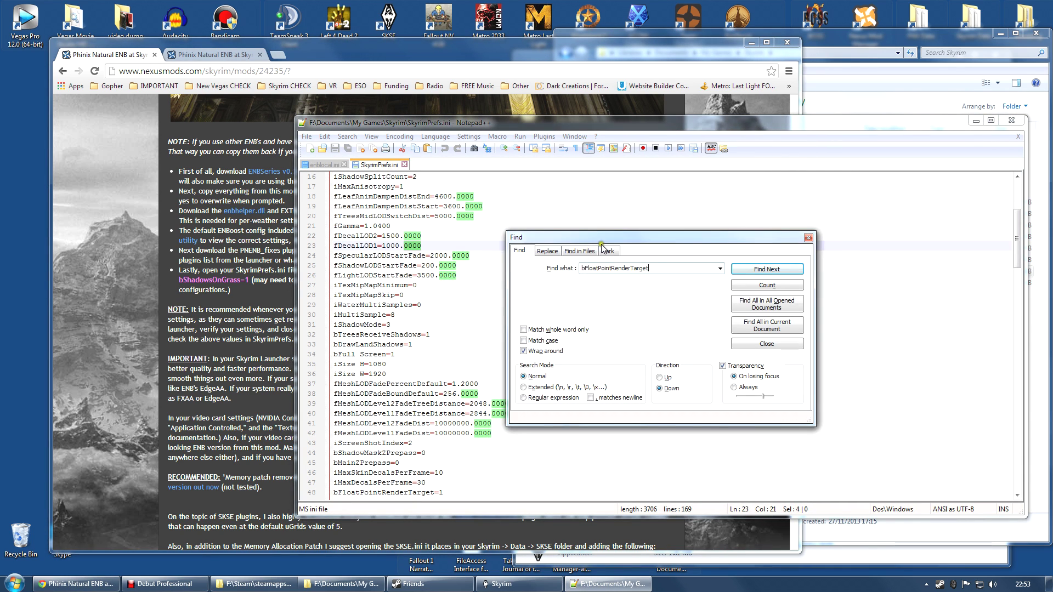
click(762, 261)
key(Escape)
scroll(494, 388, down, 3)
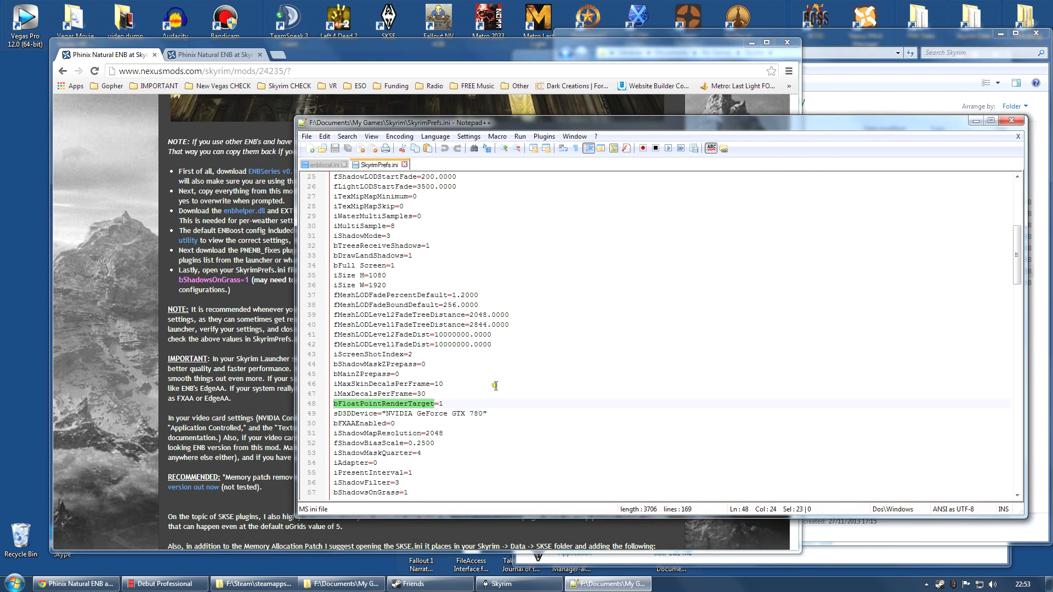
click(443, 404)
click(121, 321)
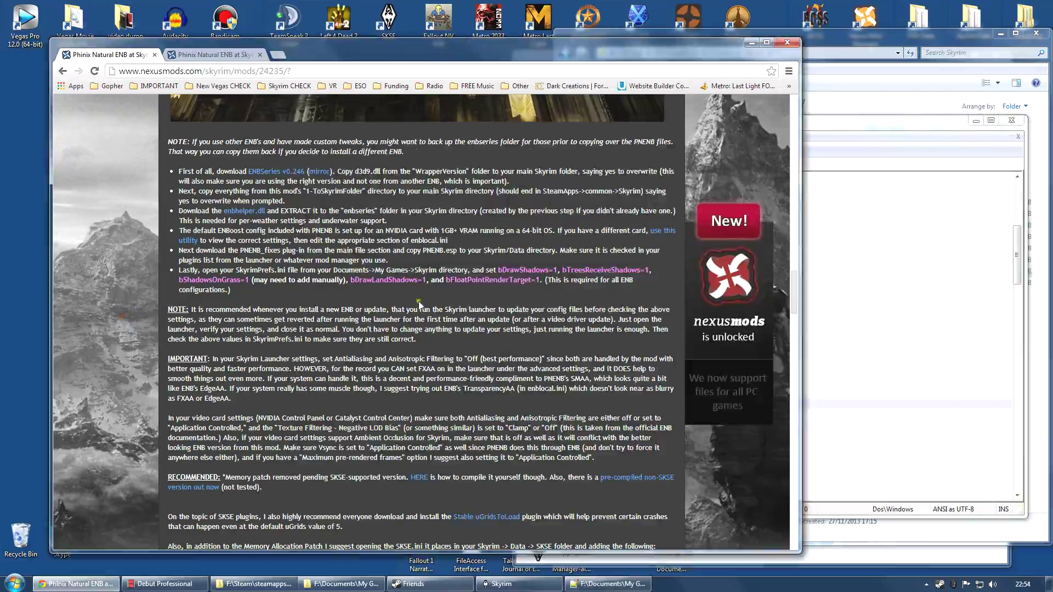